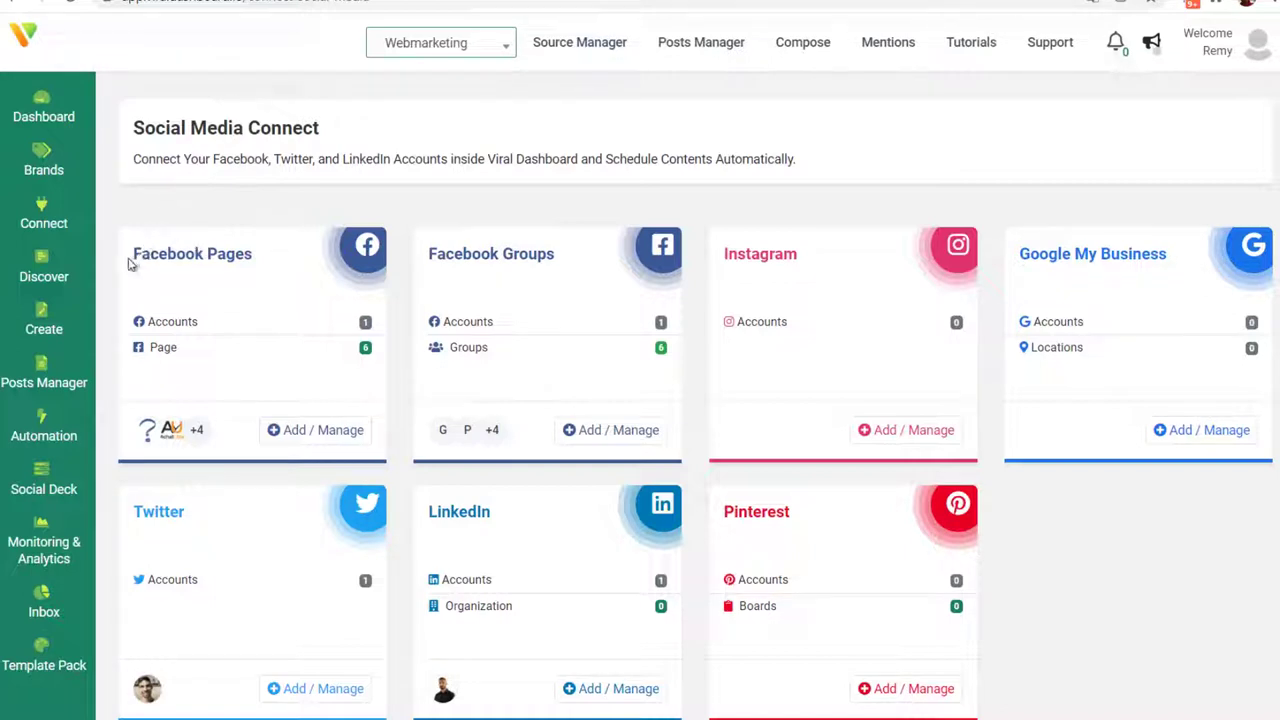
Review the social networks offered for connection: Facebook Pages and Groups, Instagram, Google My Business, Pinterest, LinkedIn and Twitter
left_click_drag(140, 254, 262, 258)
left_click_drag(427, 254, 617, 258)
left_click_drag(723, 254, 800, 256)
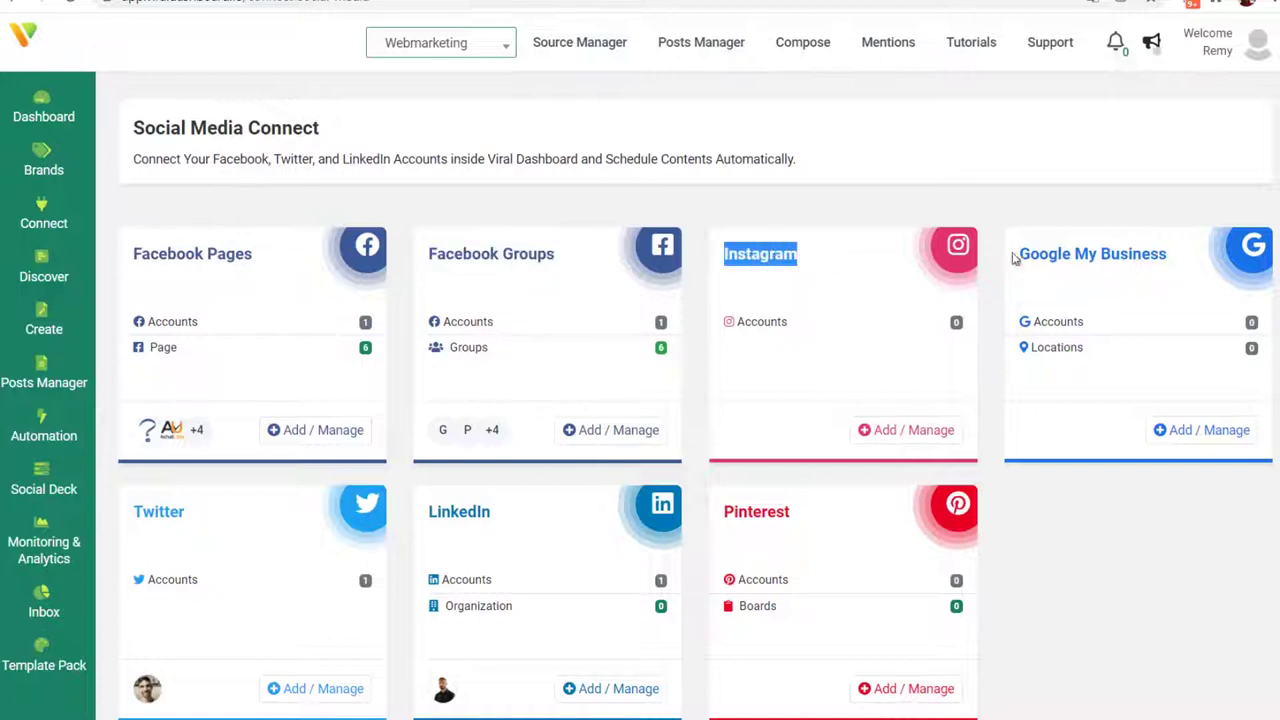
left_click_drag(1018, 254, 1168, 256)
left_click_drag(724, 508, 811, 520)
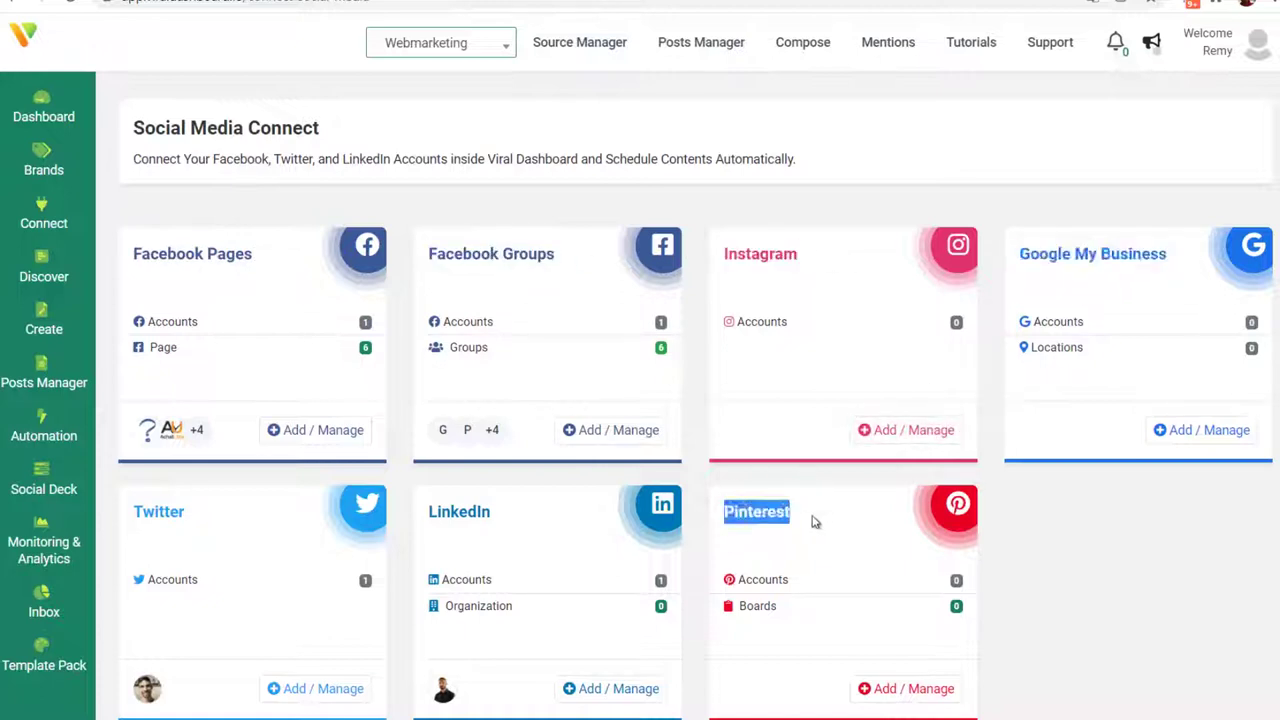
left_click_drag(429, 520, 508, 521)
left_click_drag(114, 517, 263, 521)
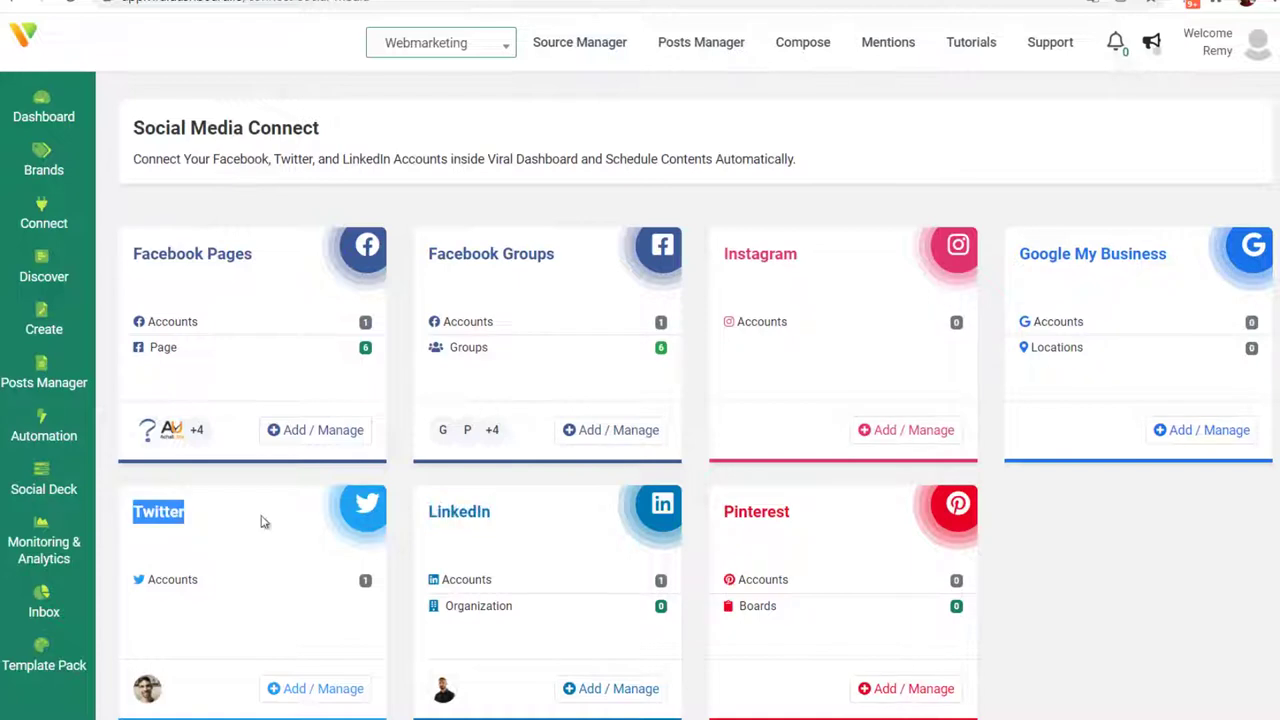
left_click(266, 205)
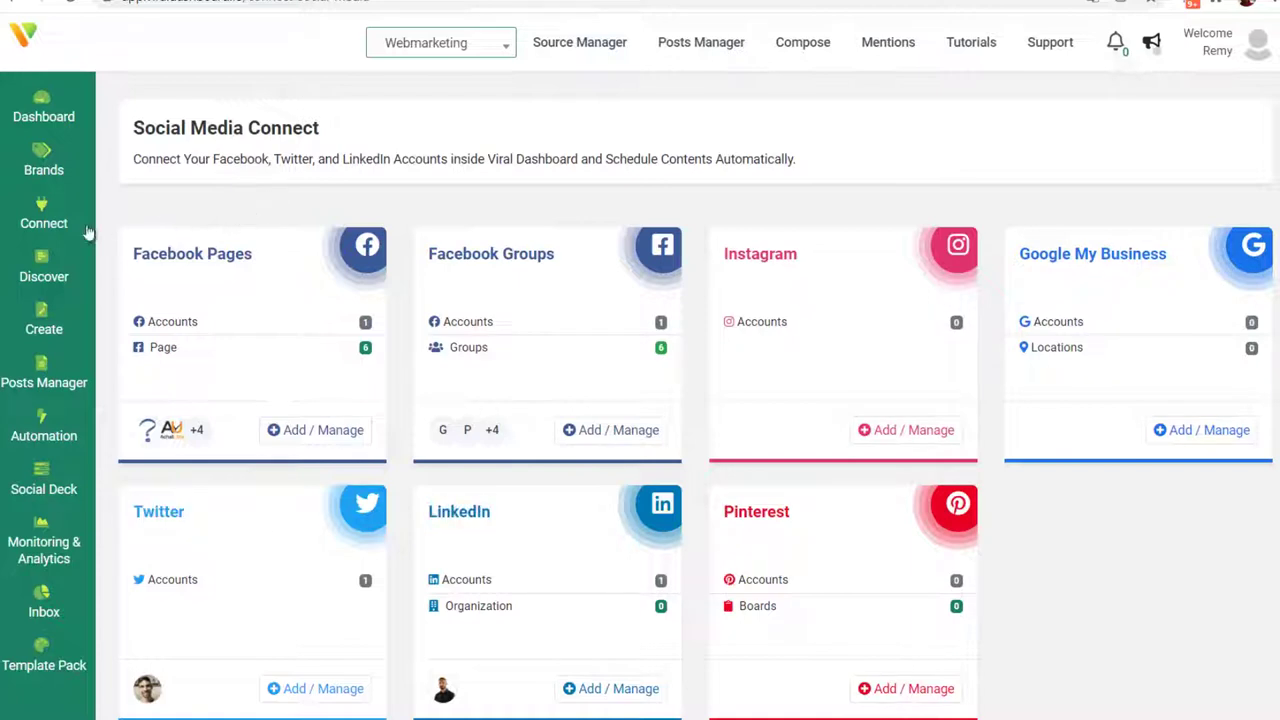
Open the RSS Feeds Connect page and review the feed connection option and the list of connected website feeds
mouse_move(43, 212)
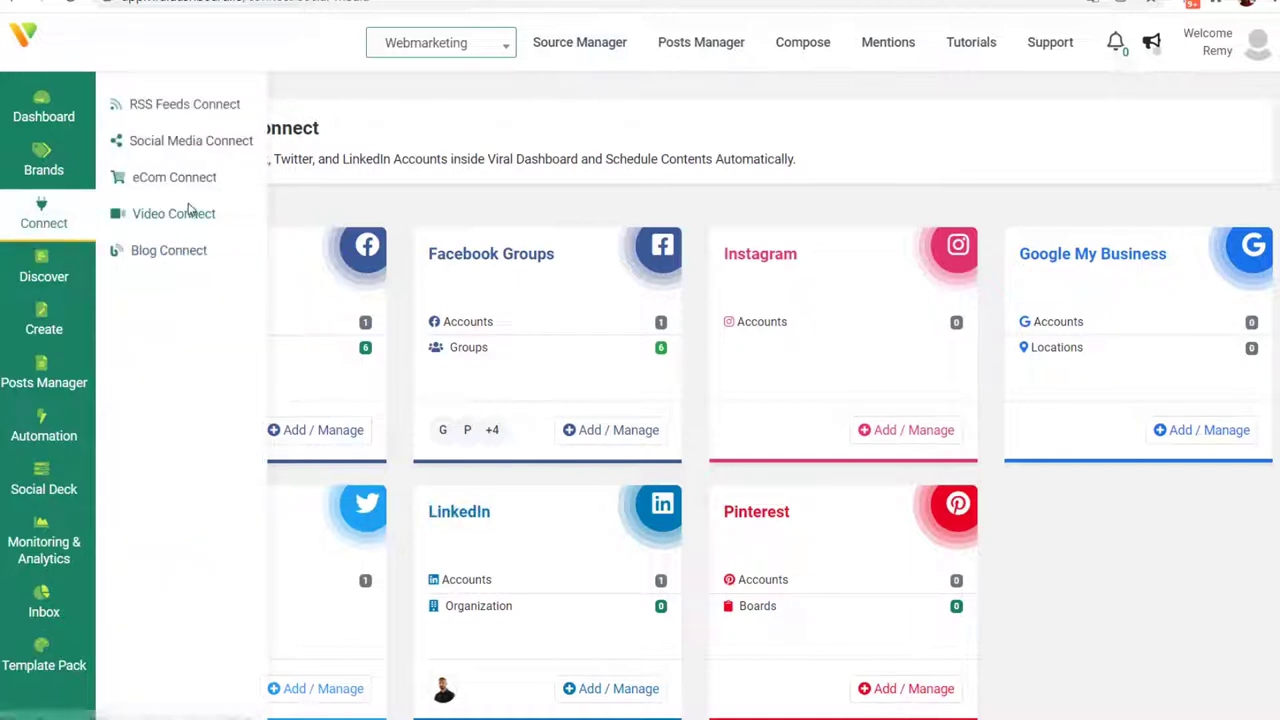
left_click(180, 112)
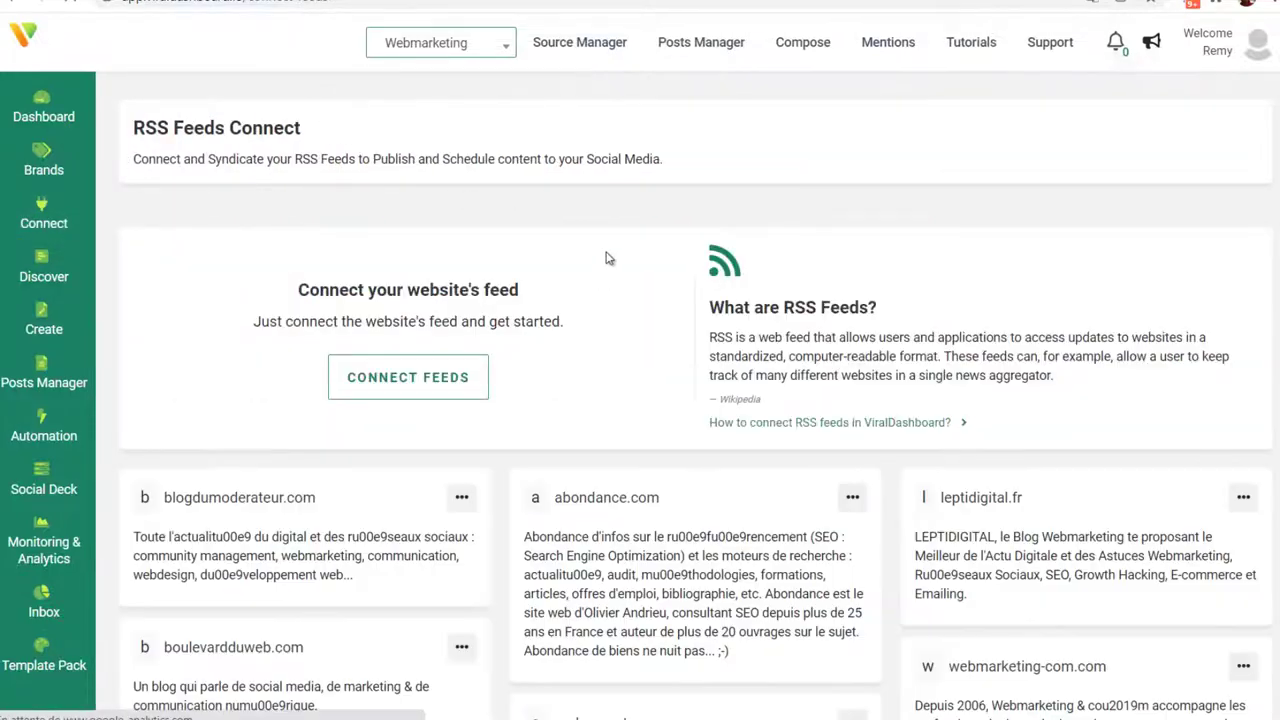
scroll(607, 260, "down", 2)
scroll(607, 260, "down", 2)
scroll(491, 357, "up", 4)
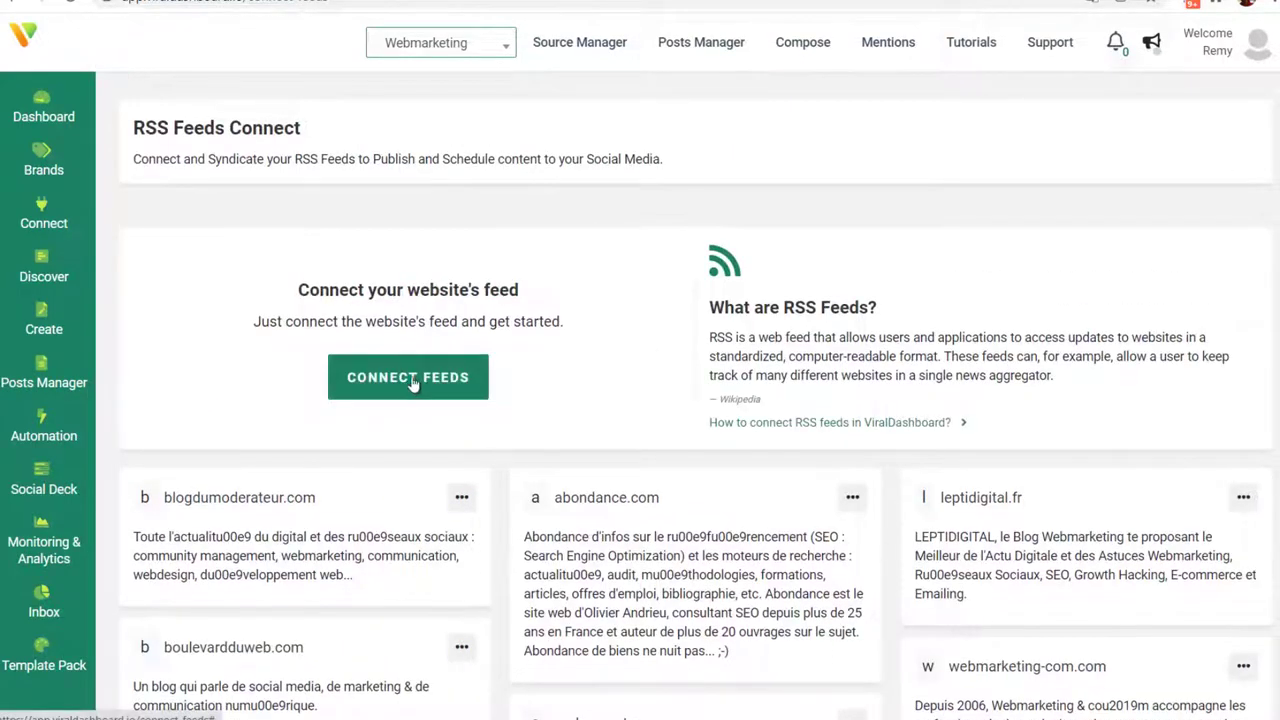
left_click(455, 395)
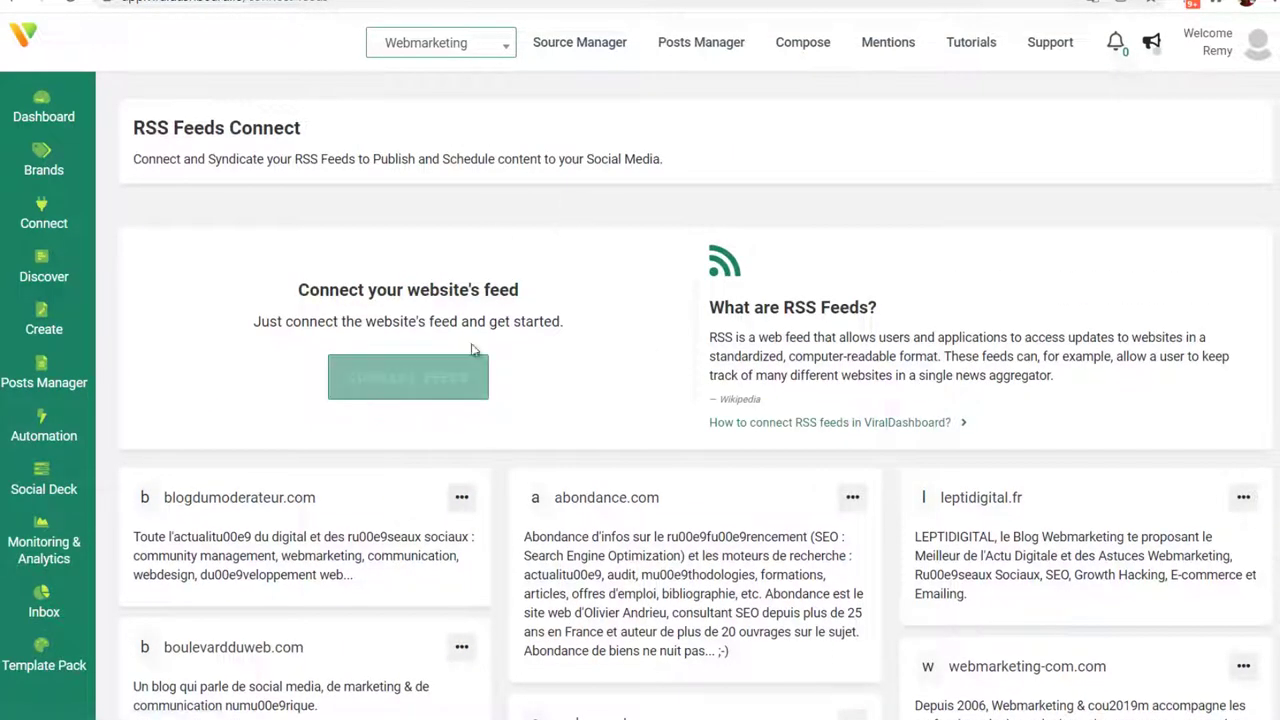
scroll(380, 450, "down", 2)
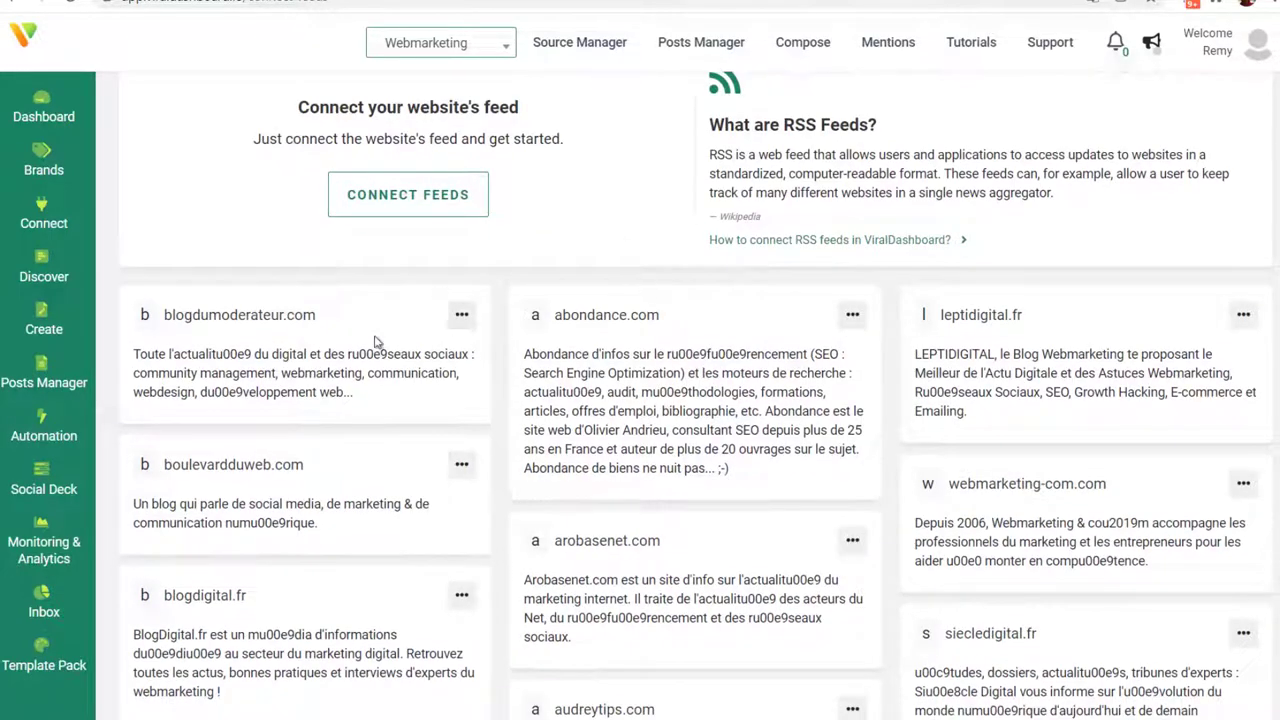
scroll(566, 398, "up", 2)
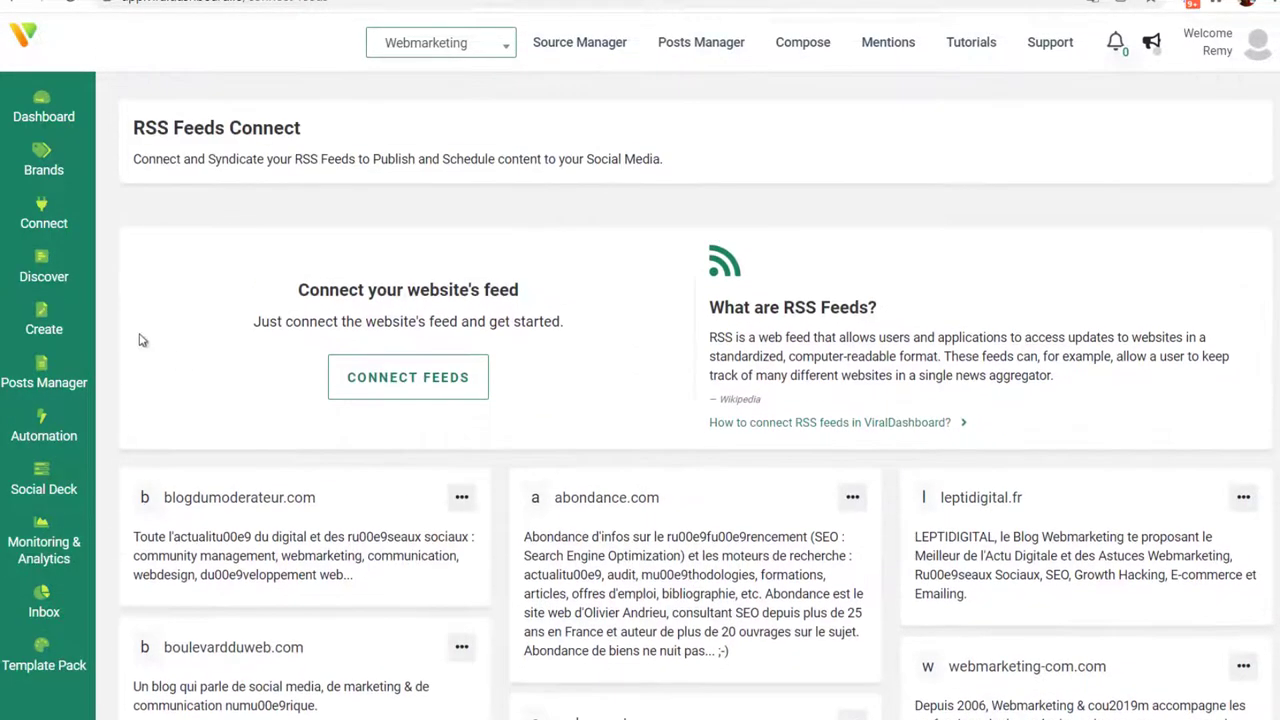
scroll(318, 385, "down", 2)
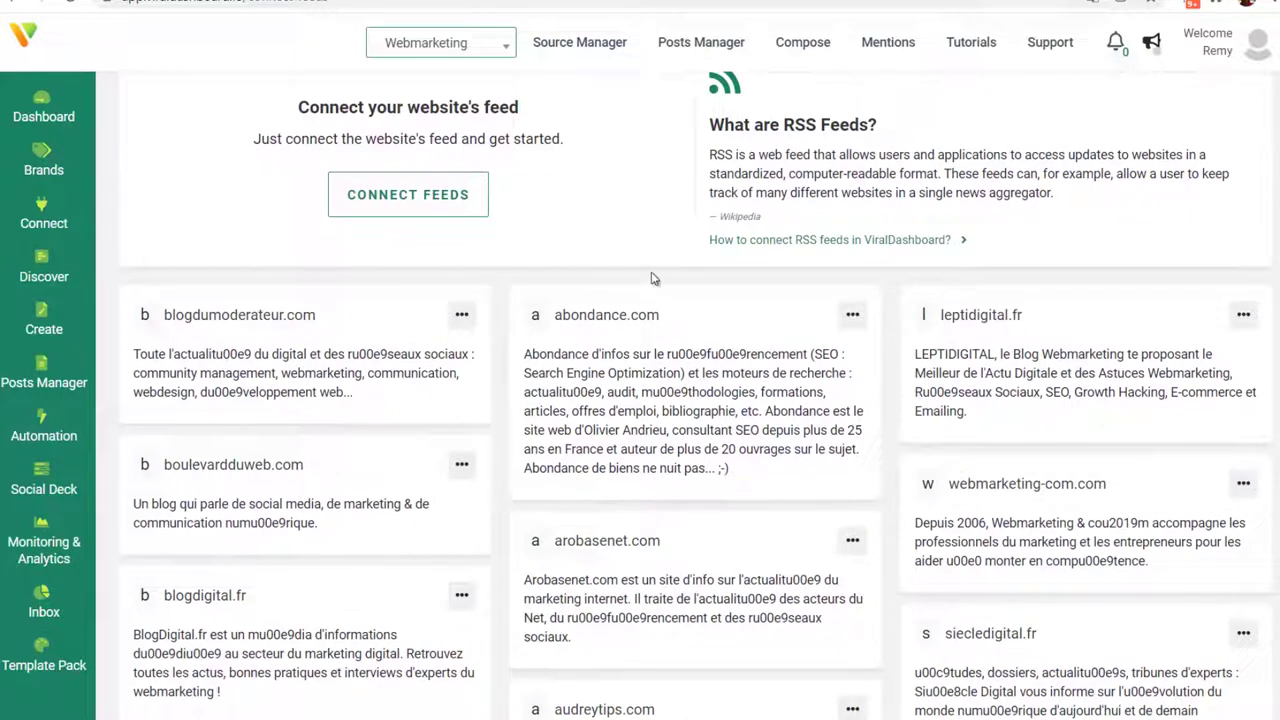
scroll(408, 403, "up", 2)
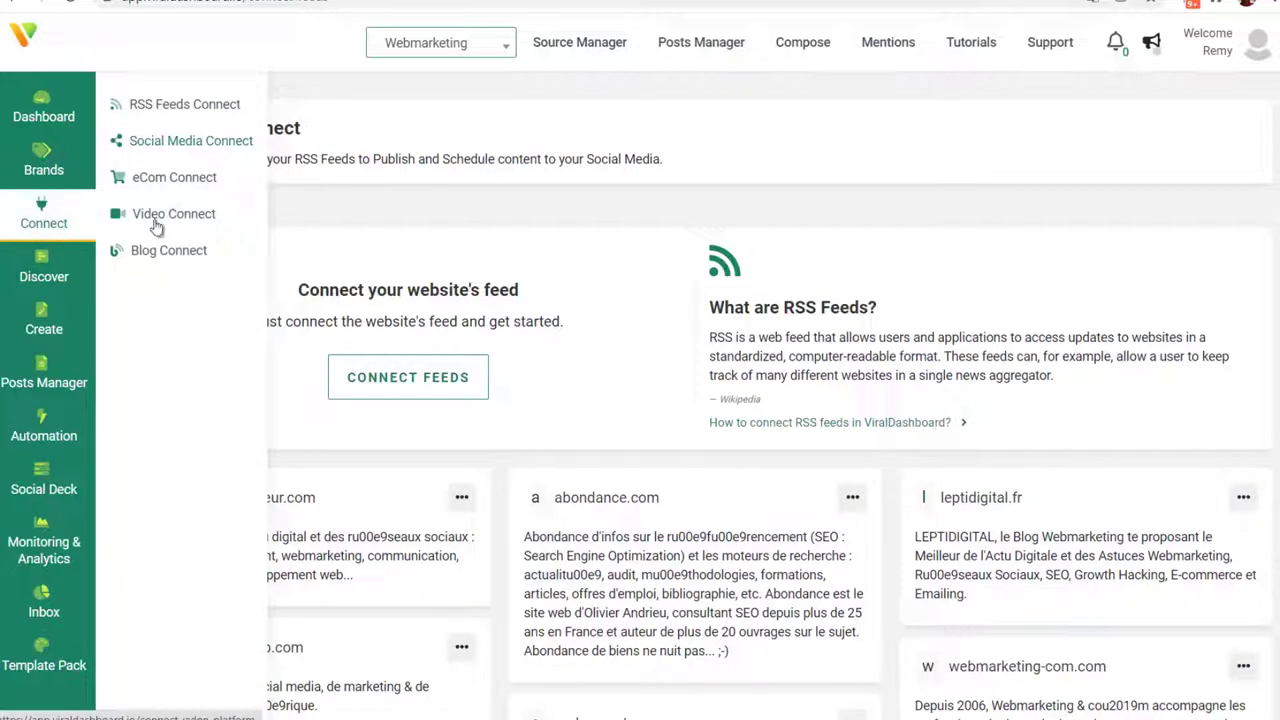
View the Video Connect page and review the Shopify, Woocommerce, Etsy and Magento options on the eCom Connect page
left_click(157, 226)
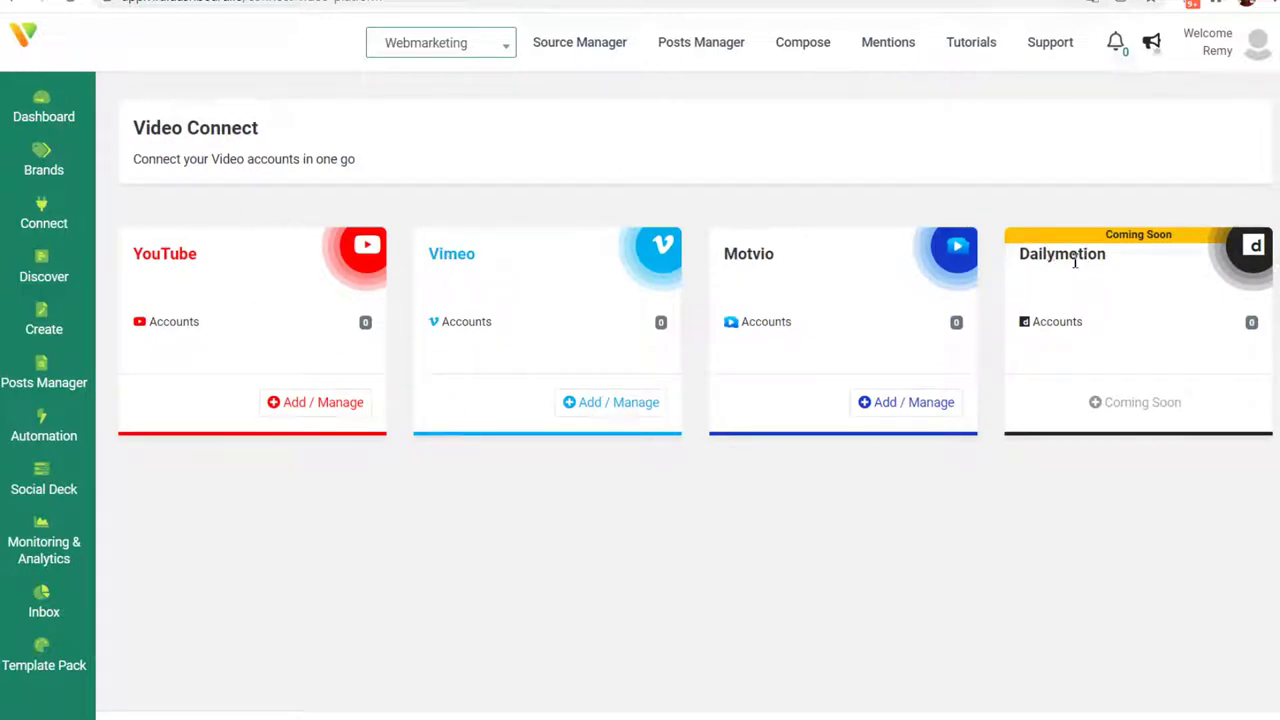
mouse_move(40, 220)
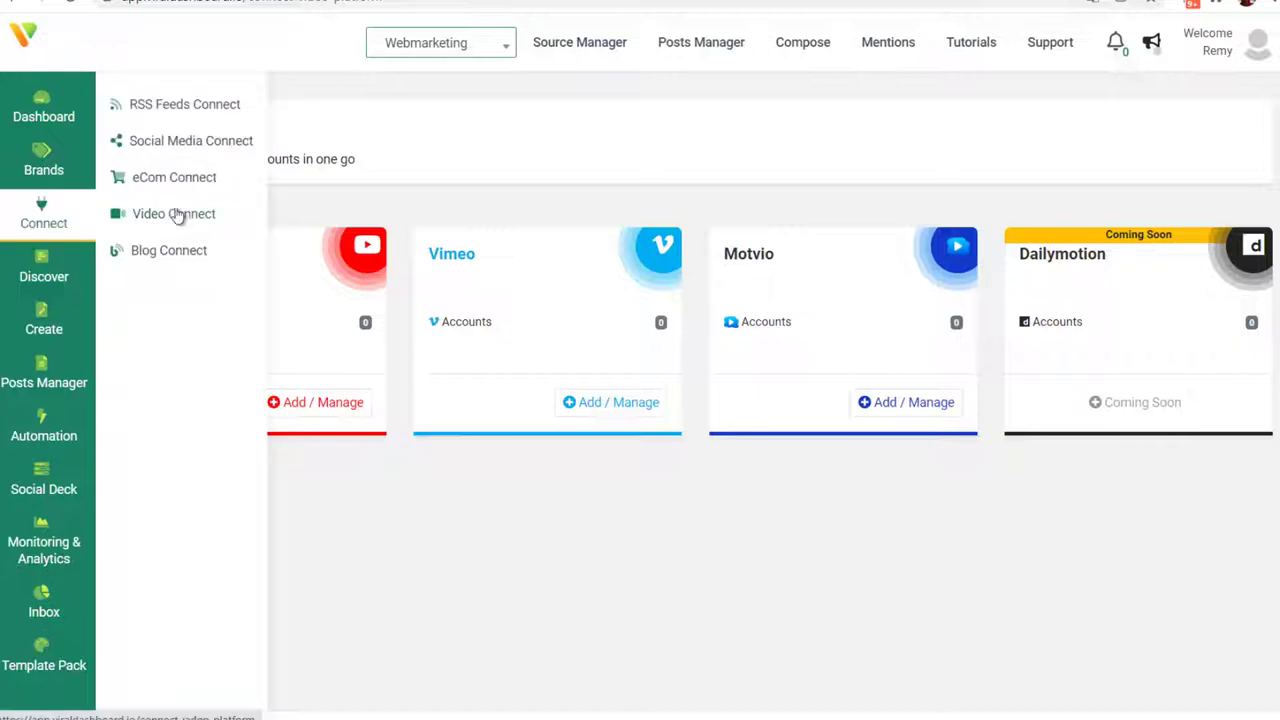
left_click(185, 187)
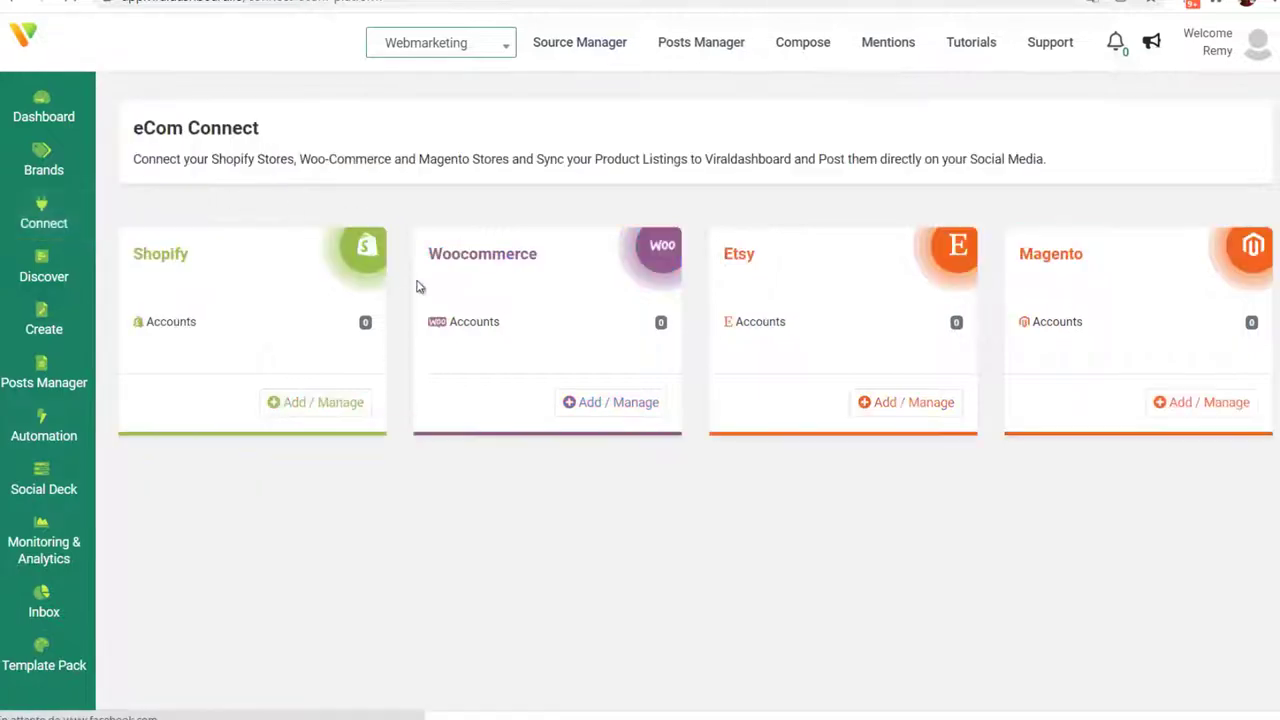
double_click(176, 263)
left_click_drag(440, 256, 586, 263)
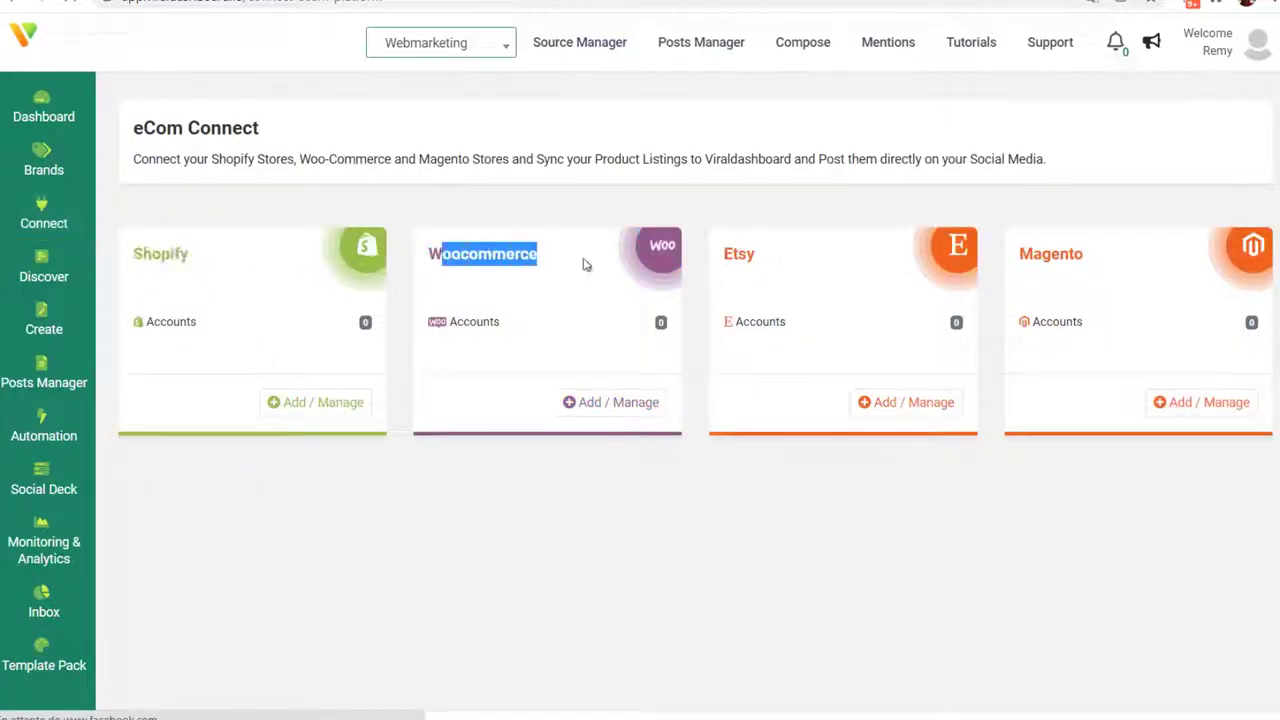
left_click_drag(720, 256, 763, 260)
left_click_drag(1033, 254, 1098, 258)
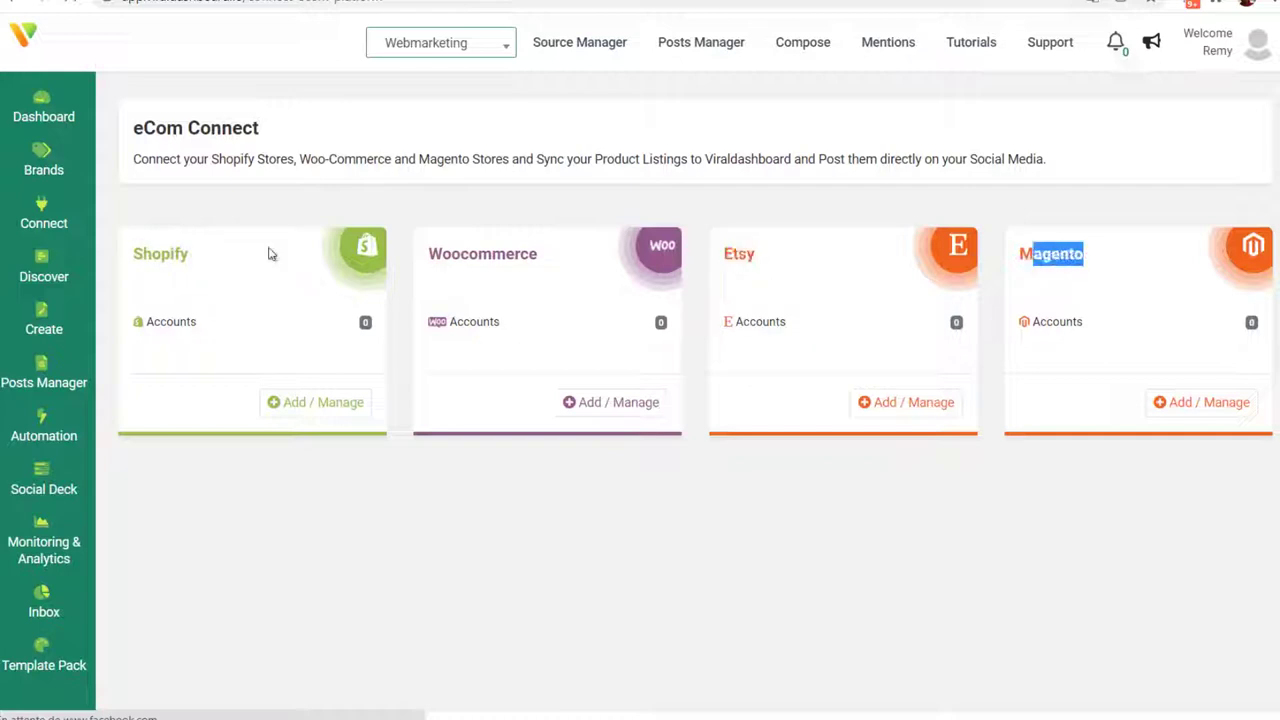
left_click(325, 216)
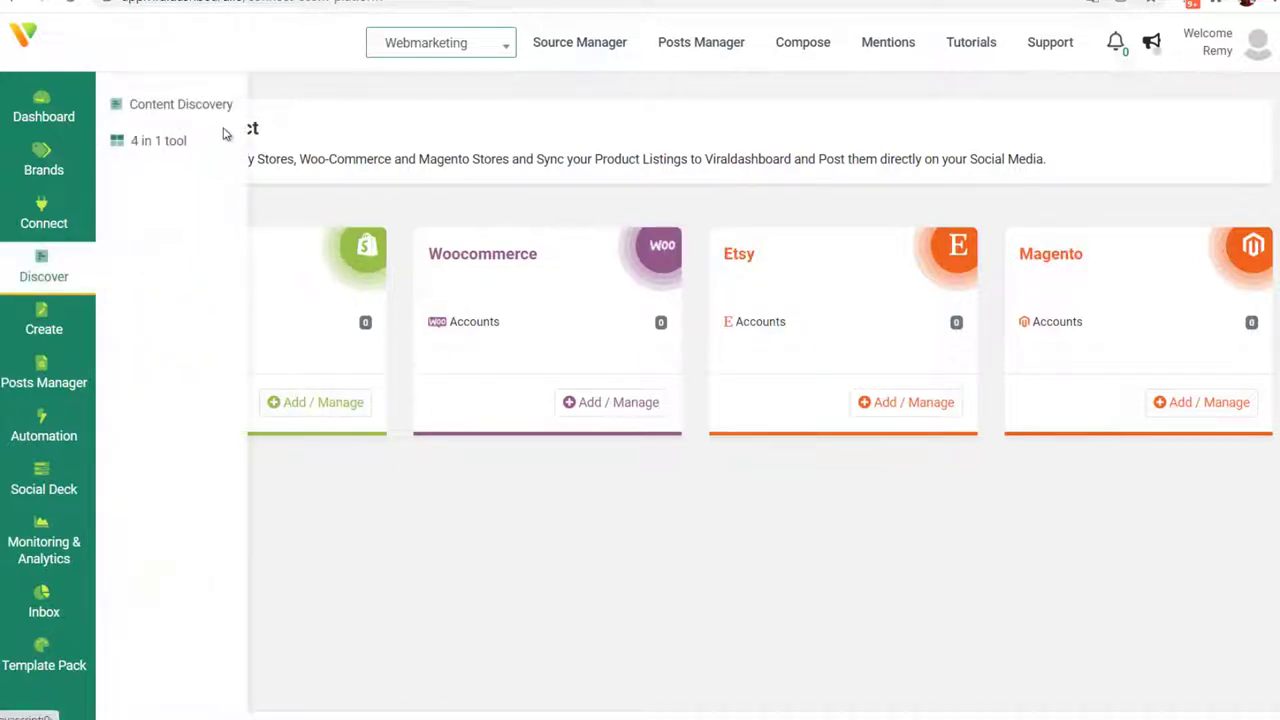
Open Content Discovery, expand the Rss Blog sources and look through the popular articles from leptidigital.fr
left_click(217, 105)
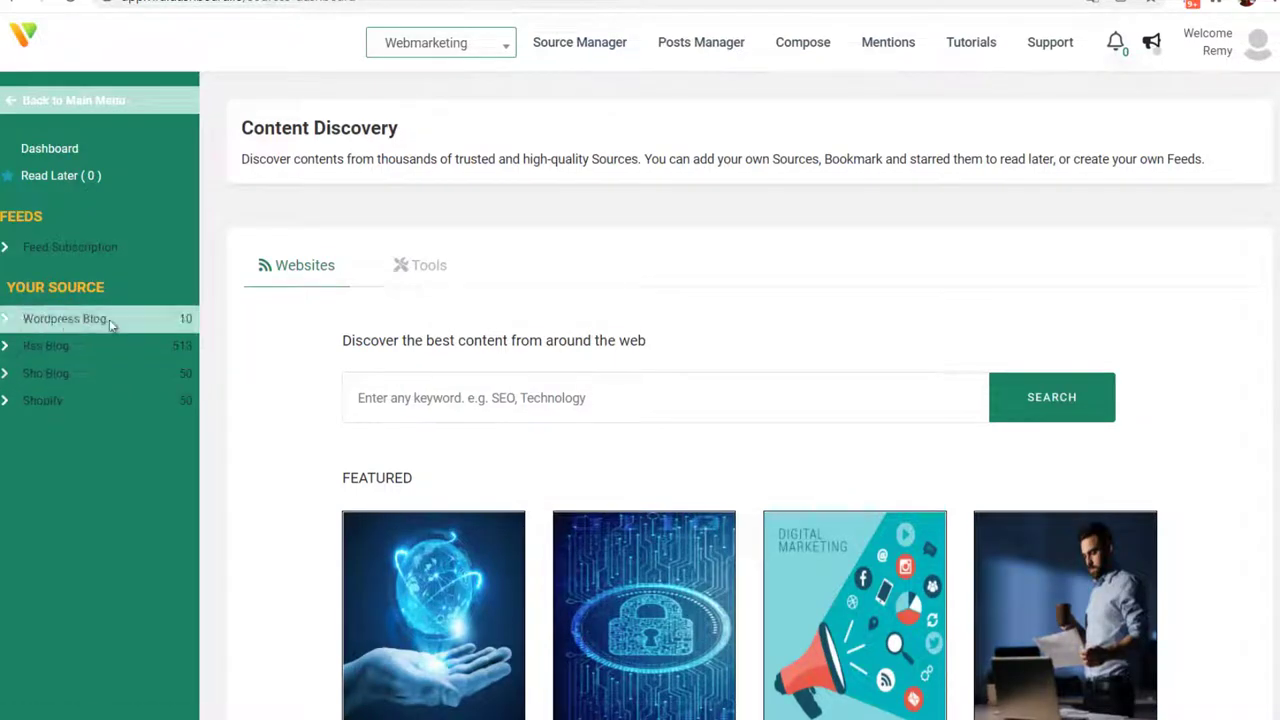
left_click(30, 345)
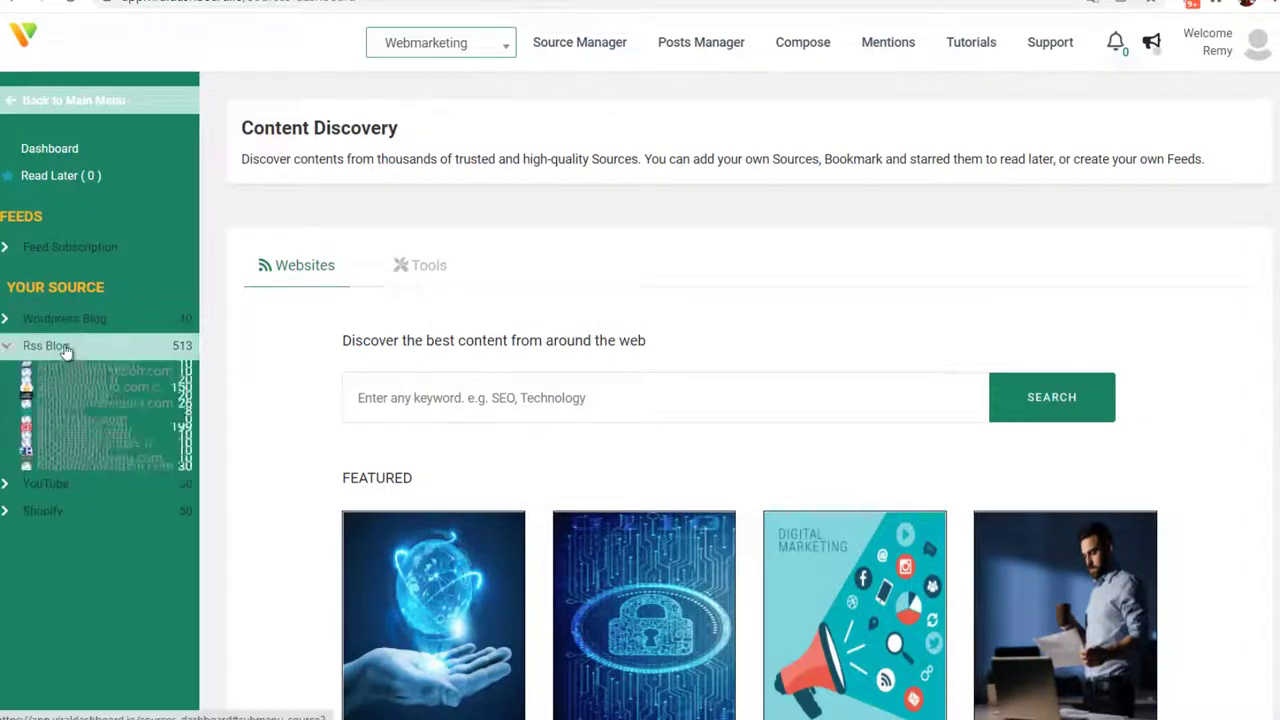
scroll(117, 350, "down", 1)
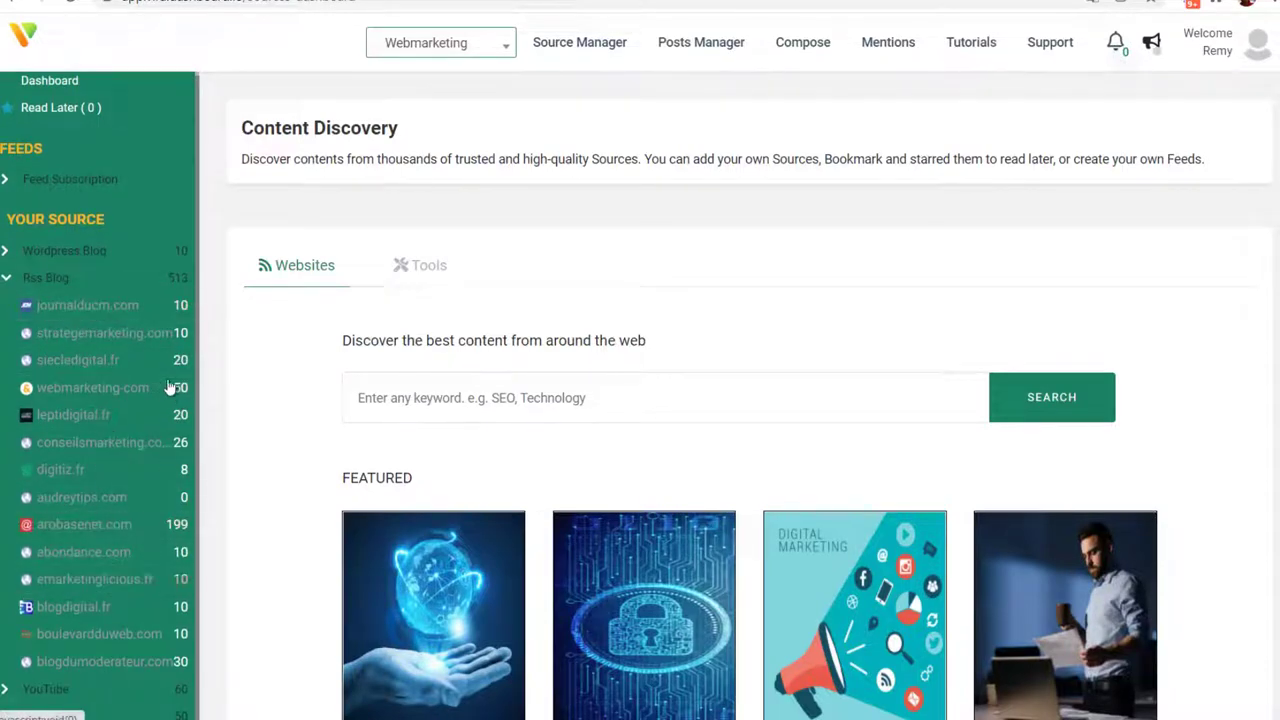
left_click(67, 420)
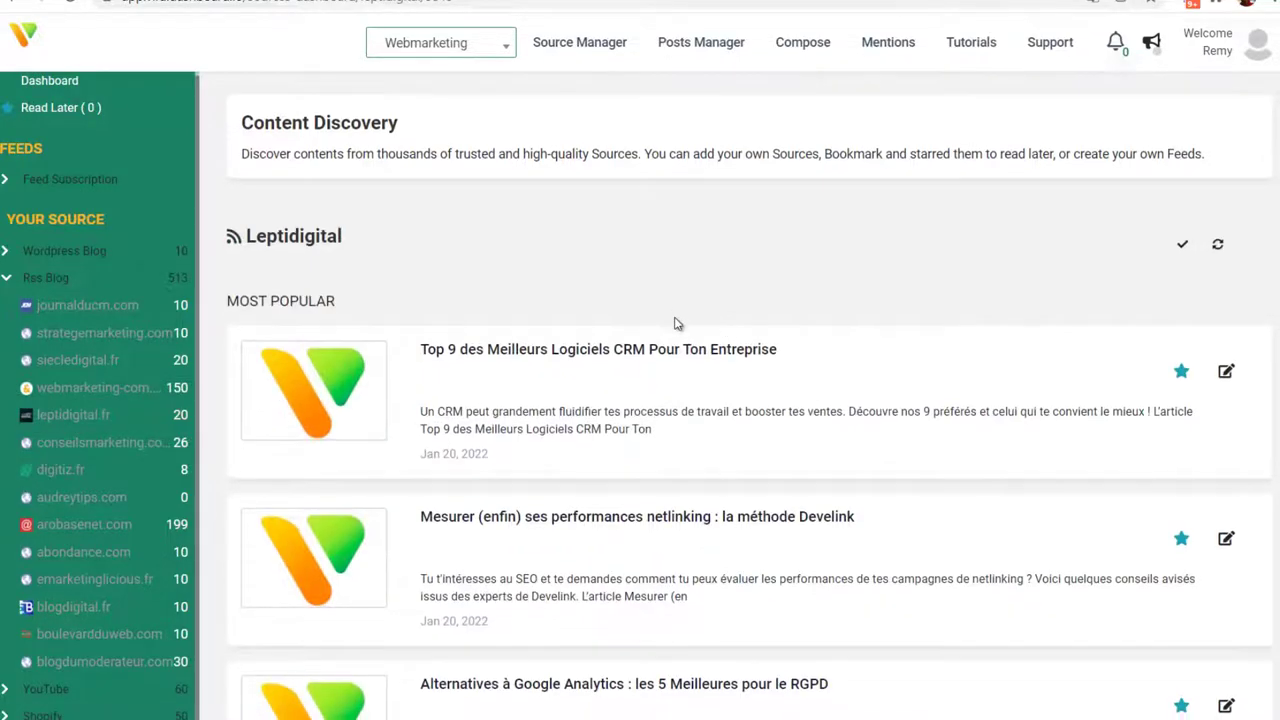
scroll(676, 323, "down", 5)
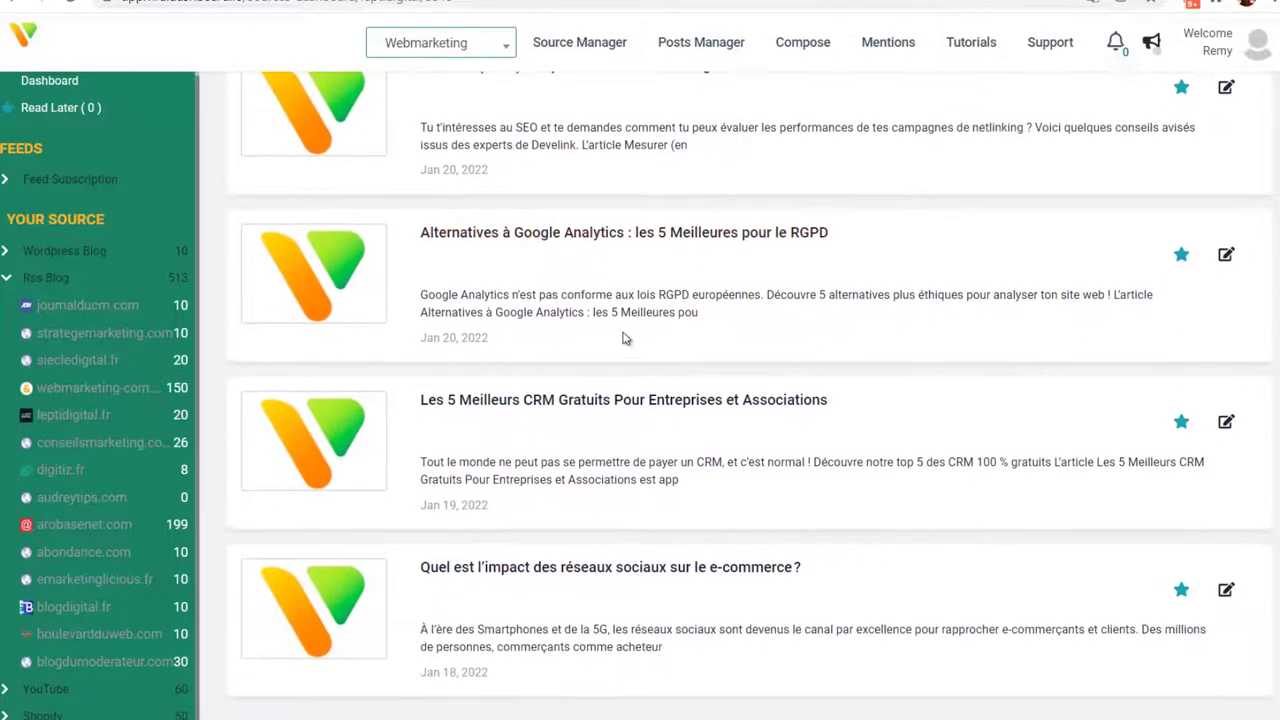
scroll(640, 342, "up", 4)
scroll(615, 455, "down", 1)
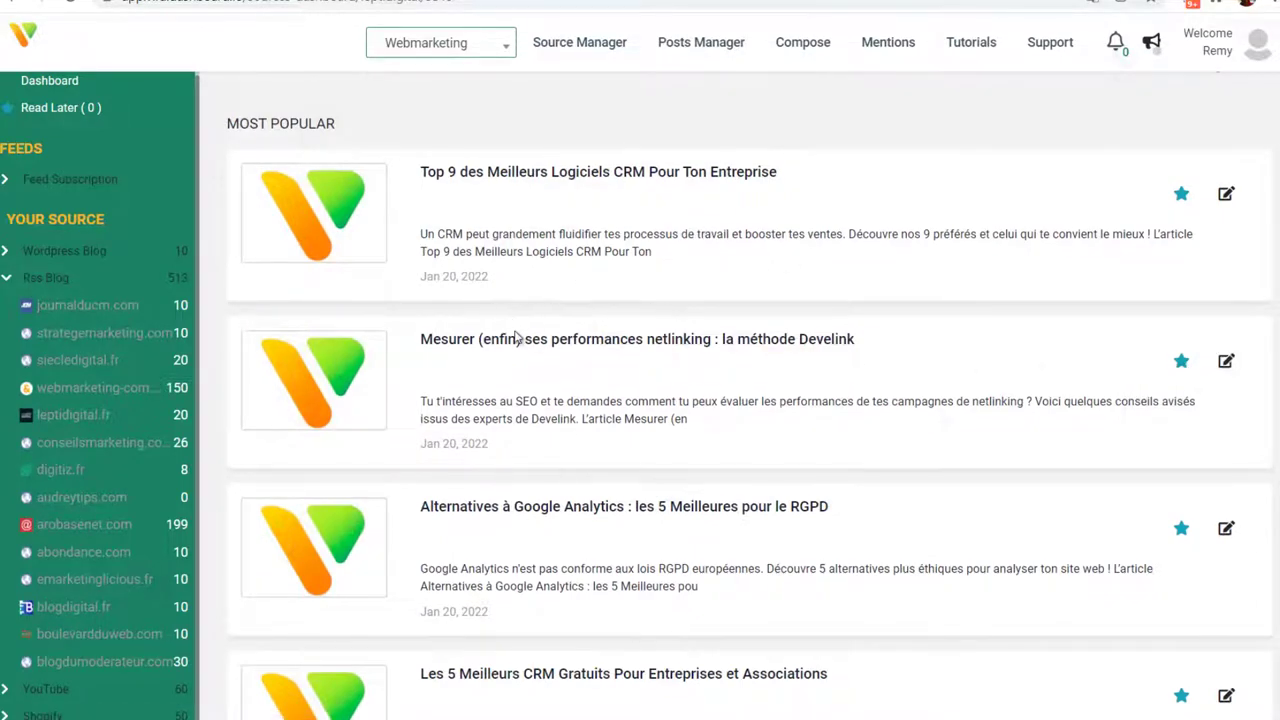
scroll(384, 287, "up", 2)
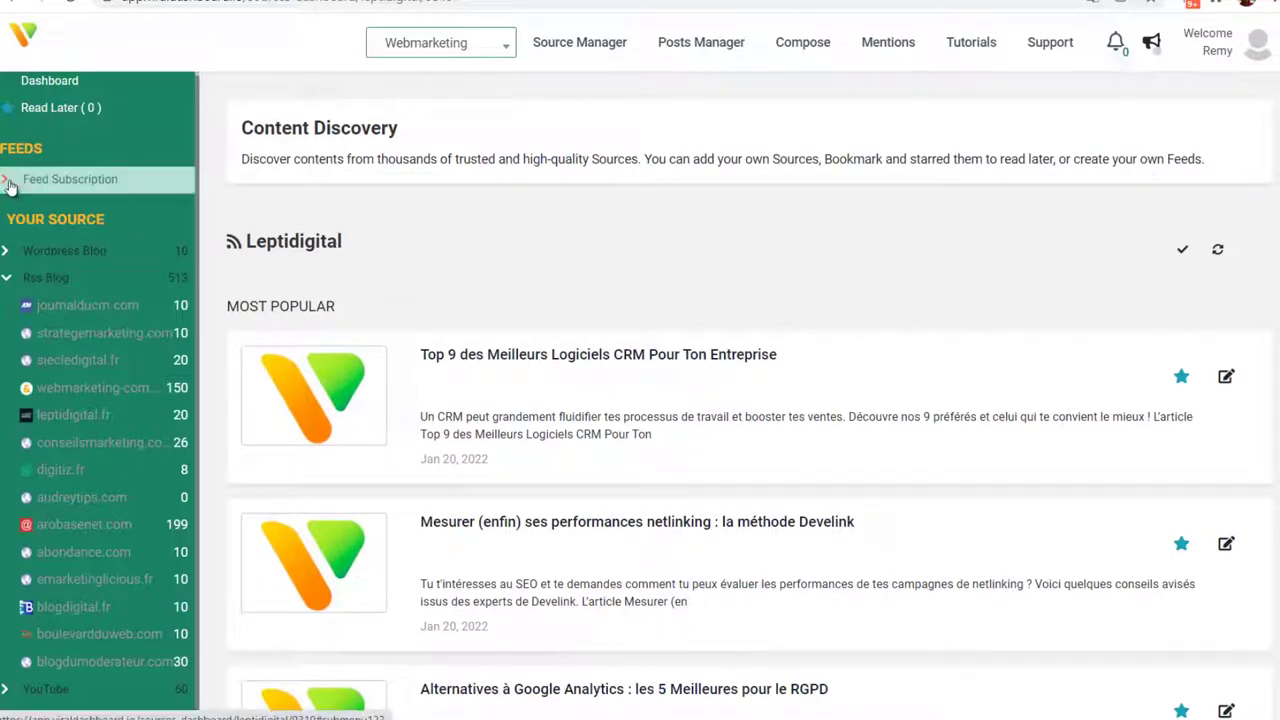
Return to the Content Discovery overview and examine its featured topics and industry categories
left_click(83, 178)
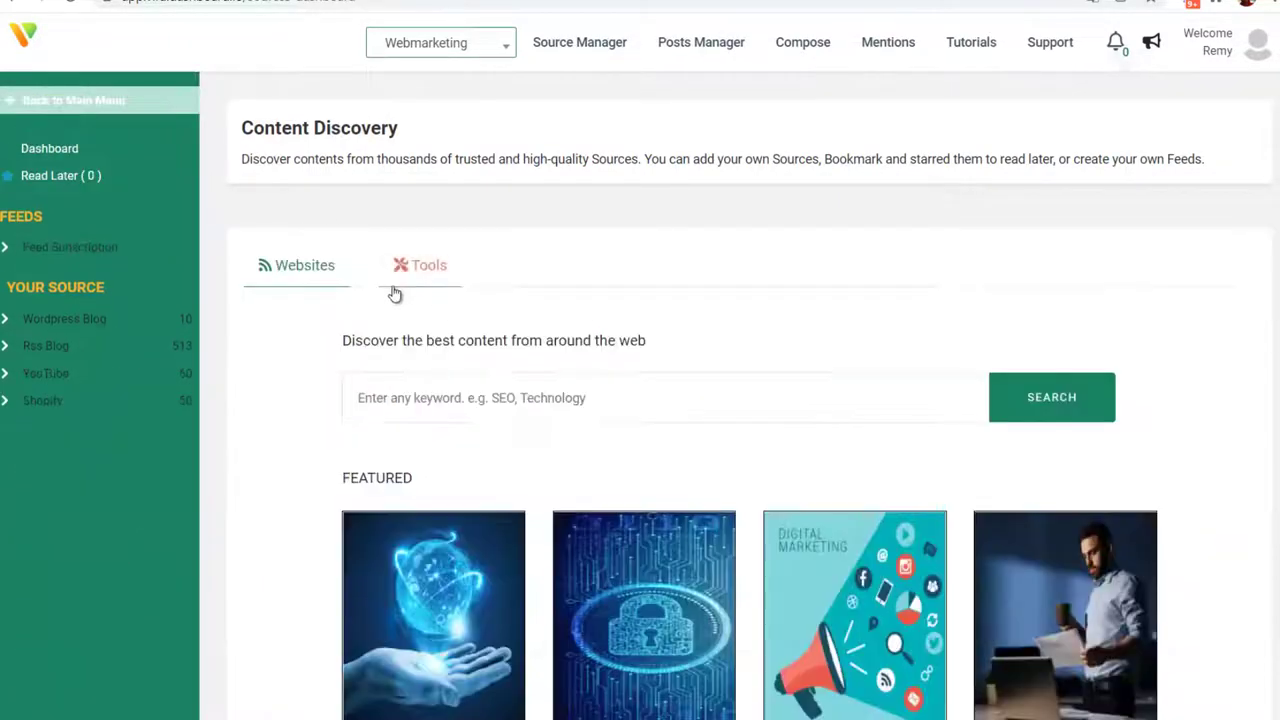
scroll(788, 282, "down", 3)
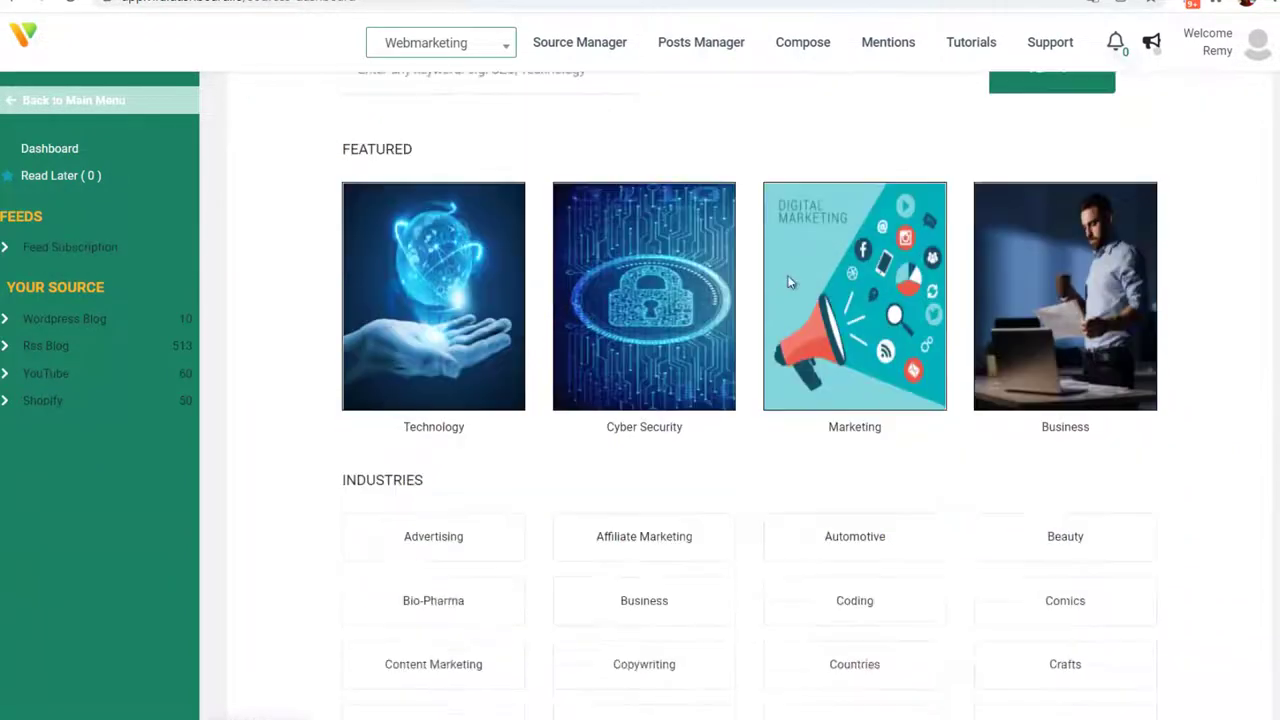
scroll(788, 282, "down", 4)
scroll(600, 429, "up", 2)
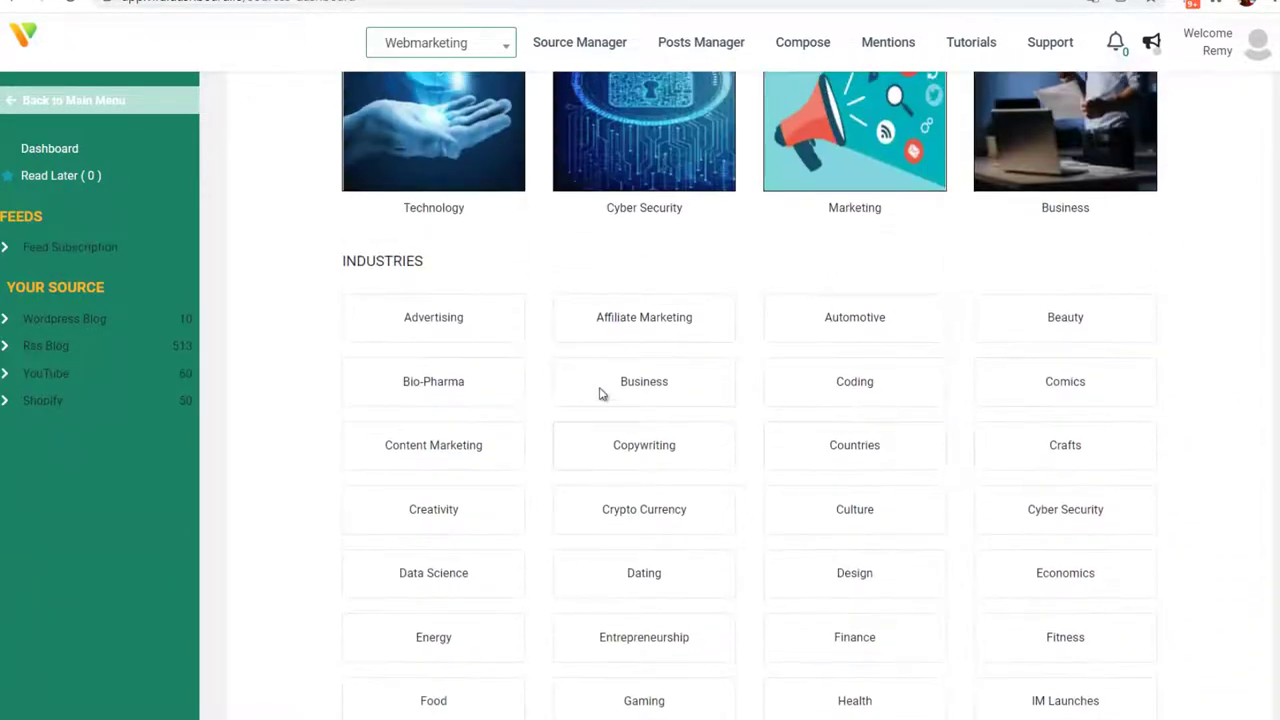
scroll(825, 213, "down", 2)
scroll(928, 419, "up", 5)
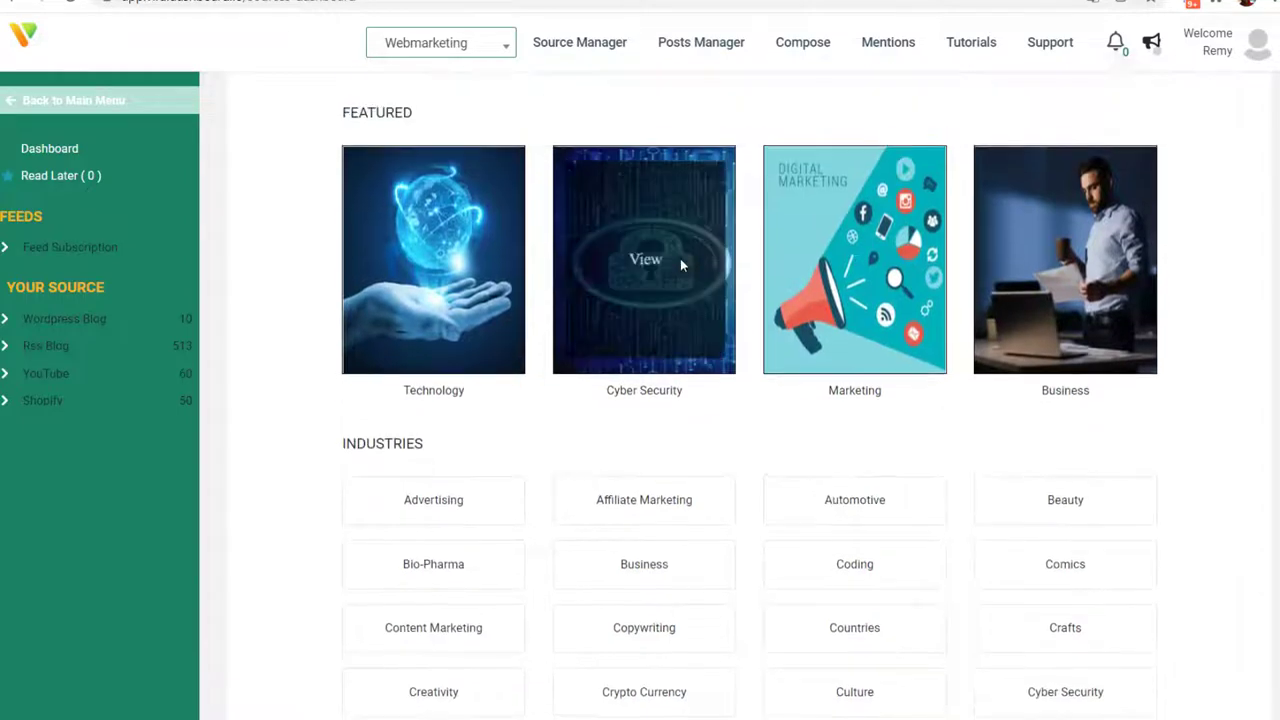
scroll(829, 354, "down", 4)
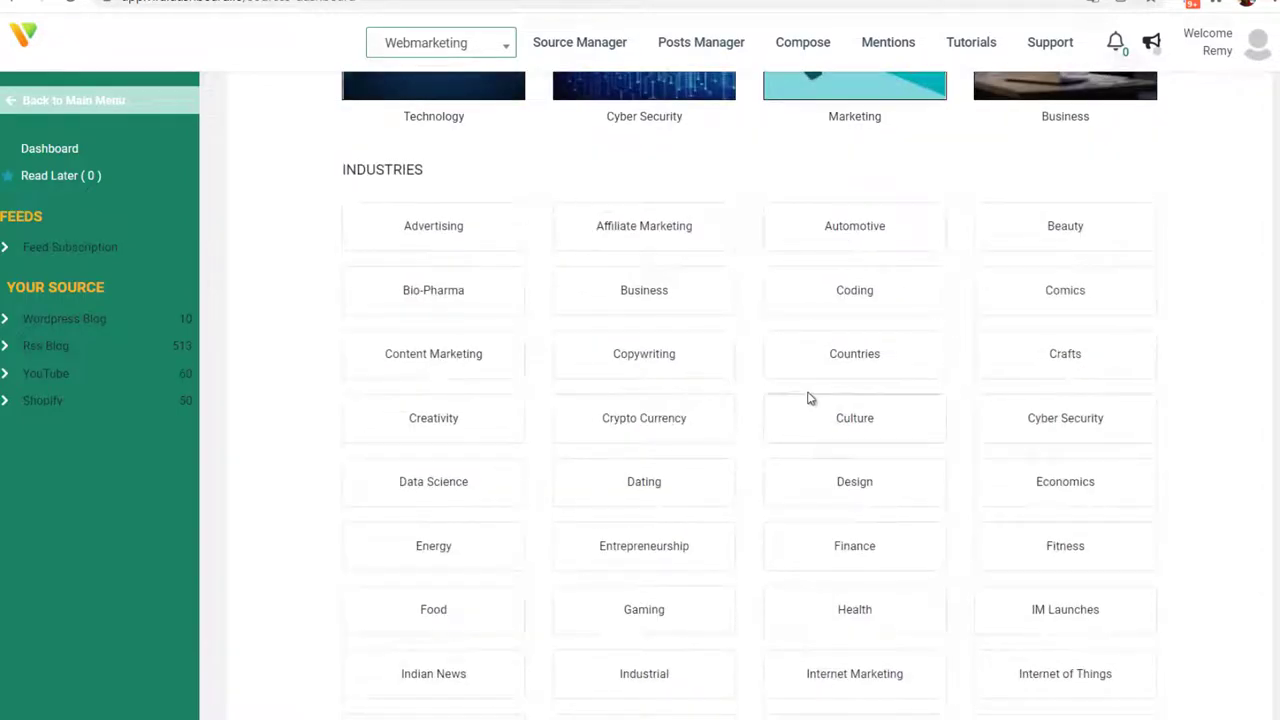
scroll(808, 400, "down", 1)
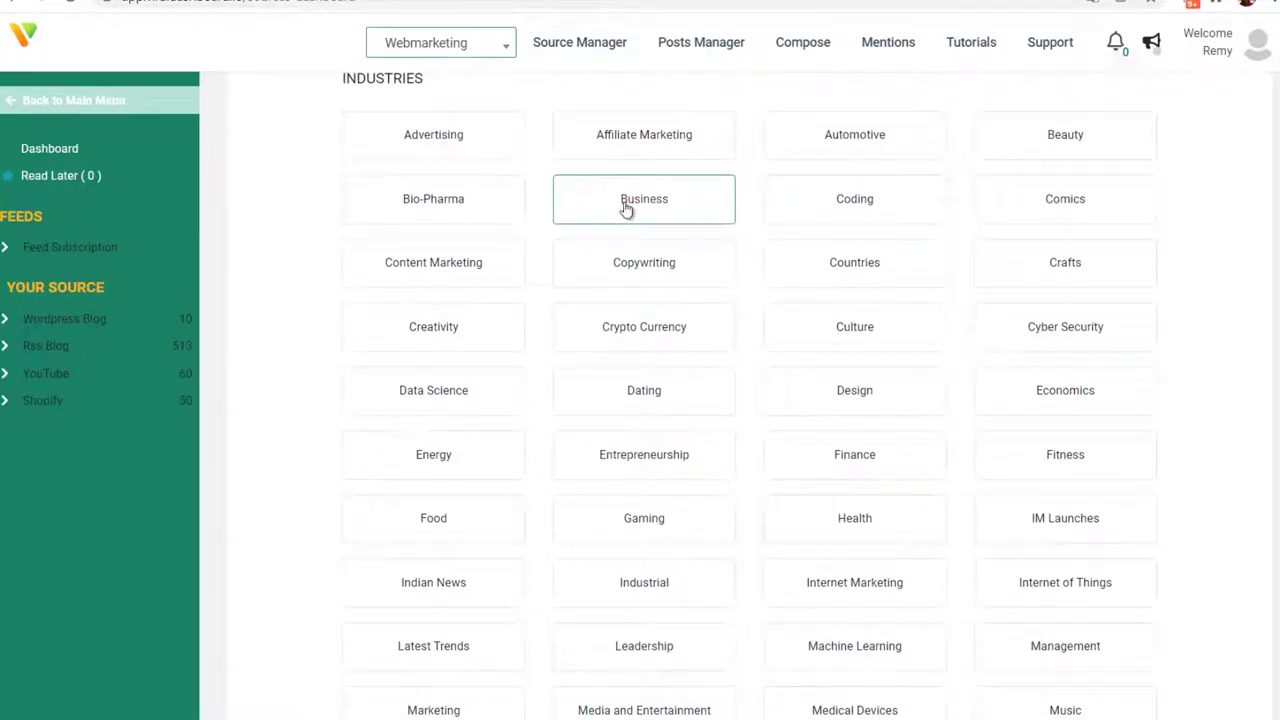
Open the Bio-Pharma industry, look through the sources available to follow and check the feed subscriptions
left_click(456, 208)
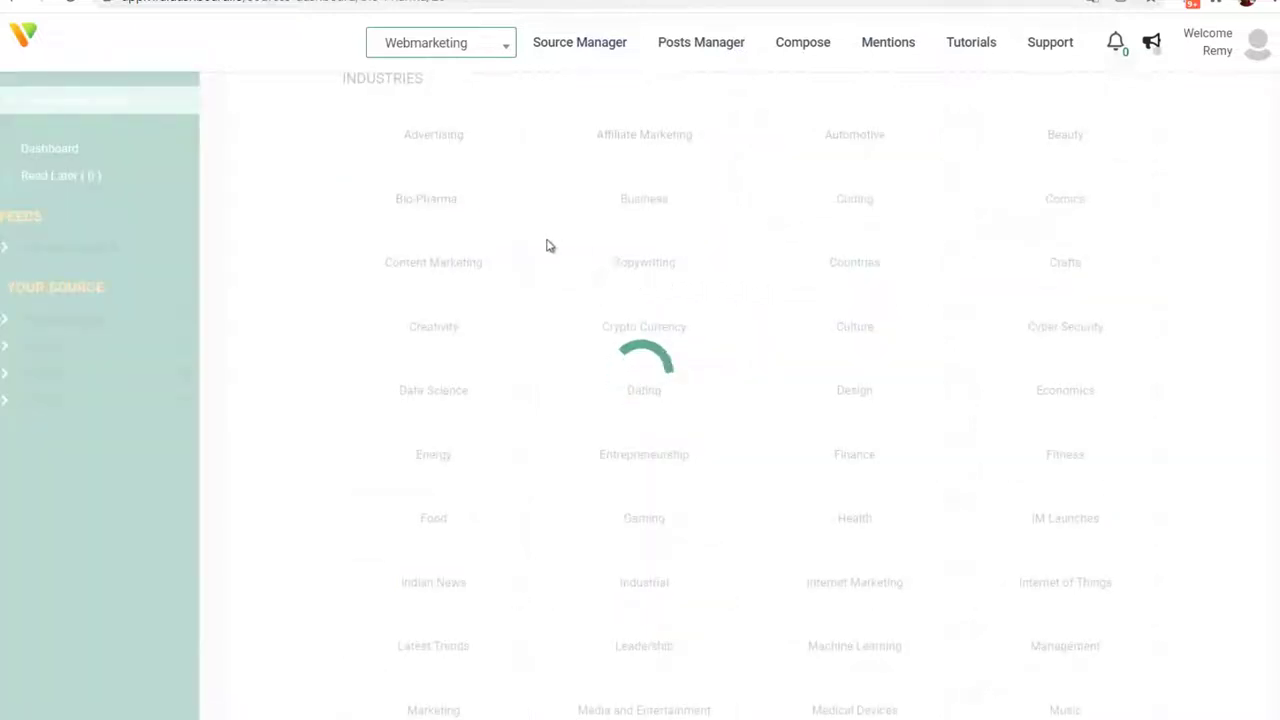
scroll(502, 269, "down", 3)
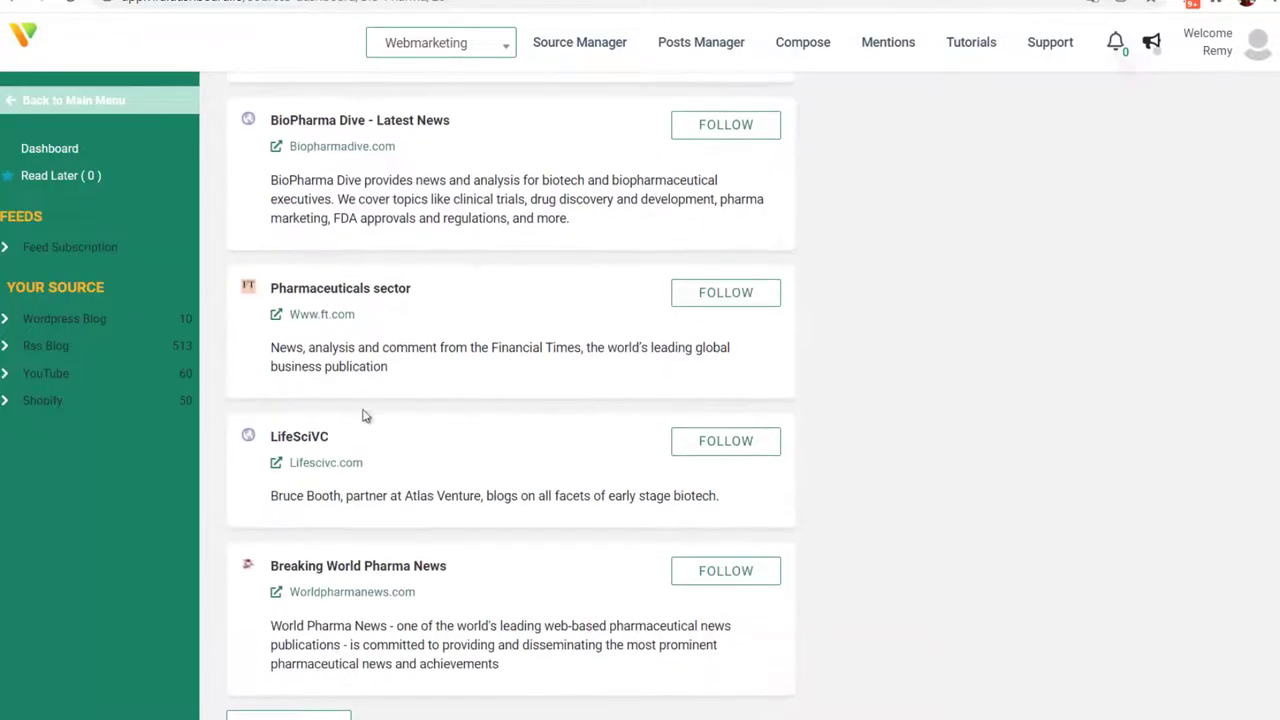
scroll(500, 268, "up", 6)
scroll(350, 256, "down", 1)
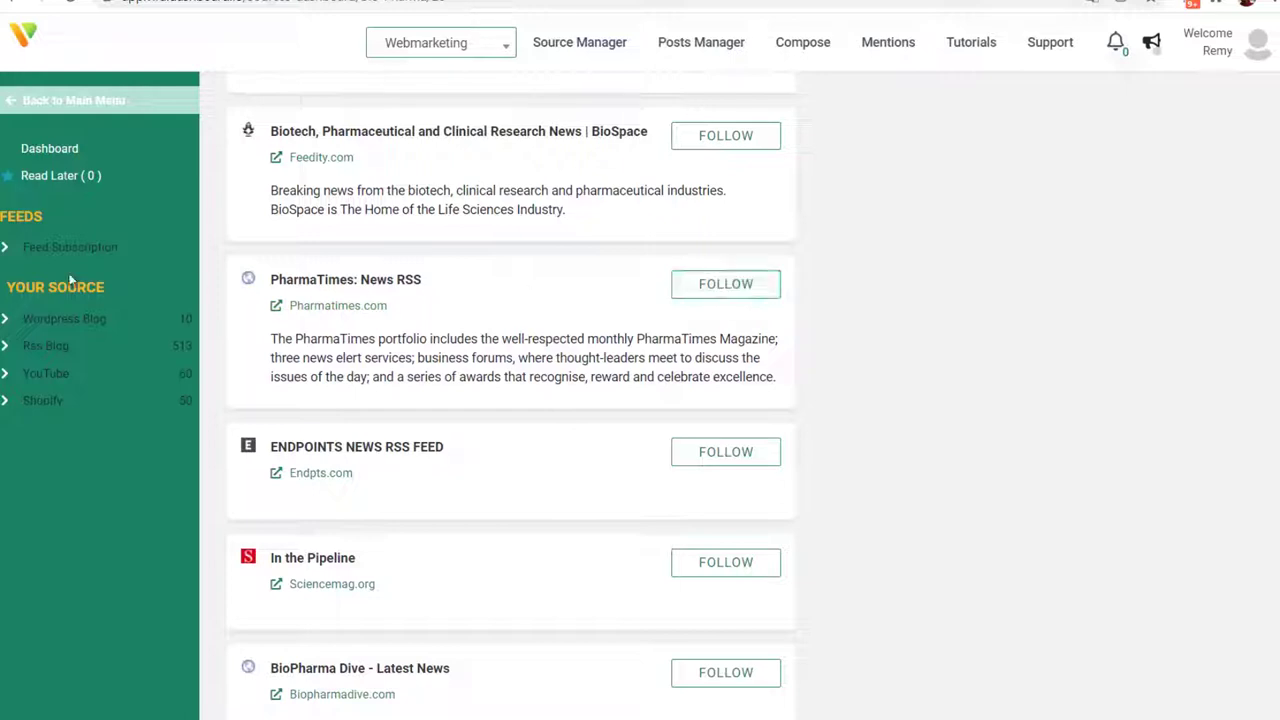
left_click(82, 247)
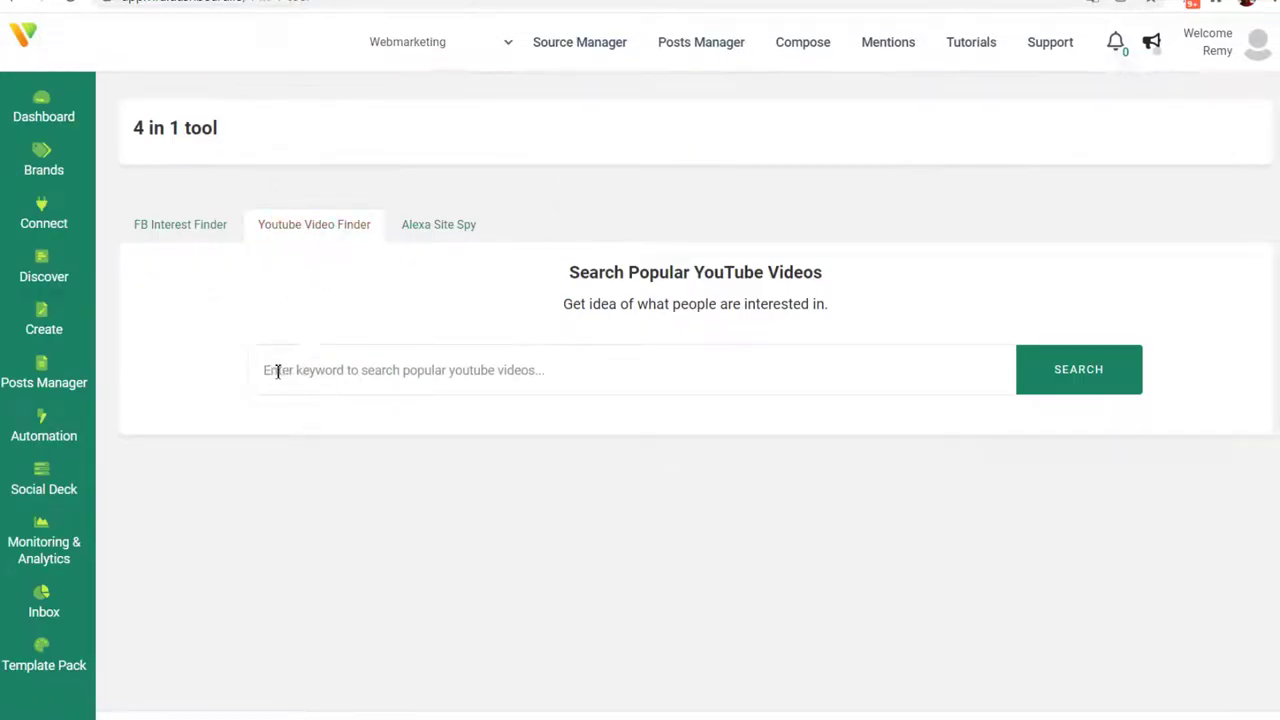
Open Alexa Site Spy, choose the Gambling category under Games and look through its spy sites data
left_click(440, 230)
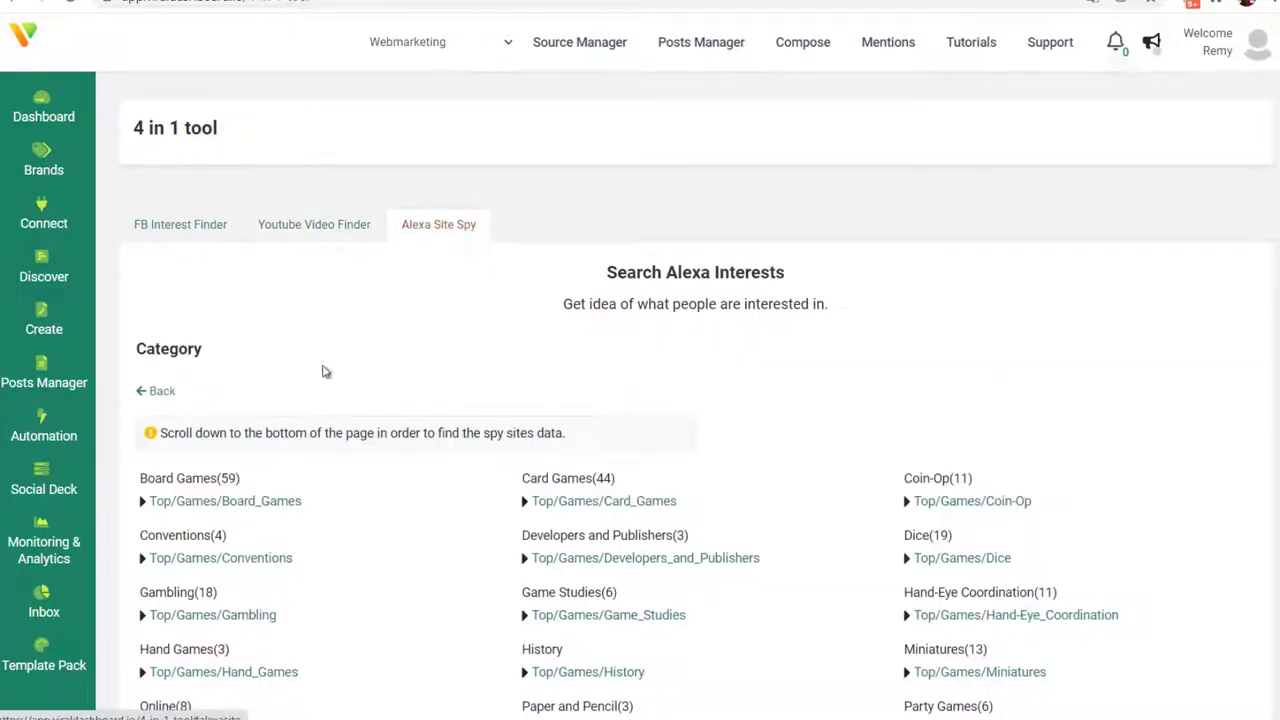
scroll(330, 380, "down", 2)
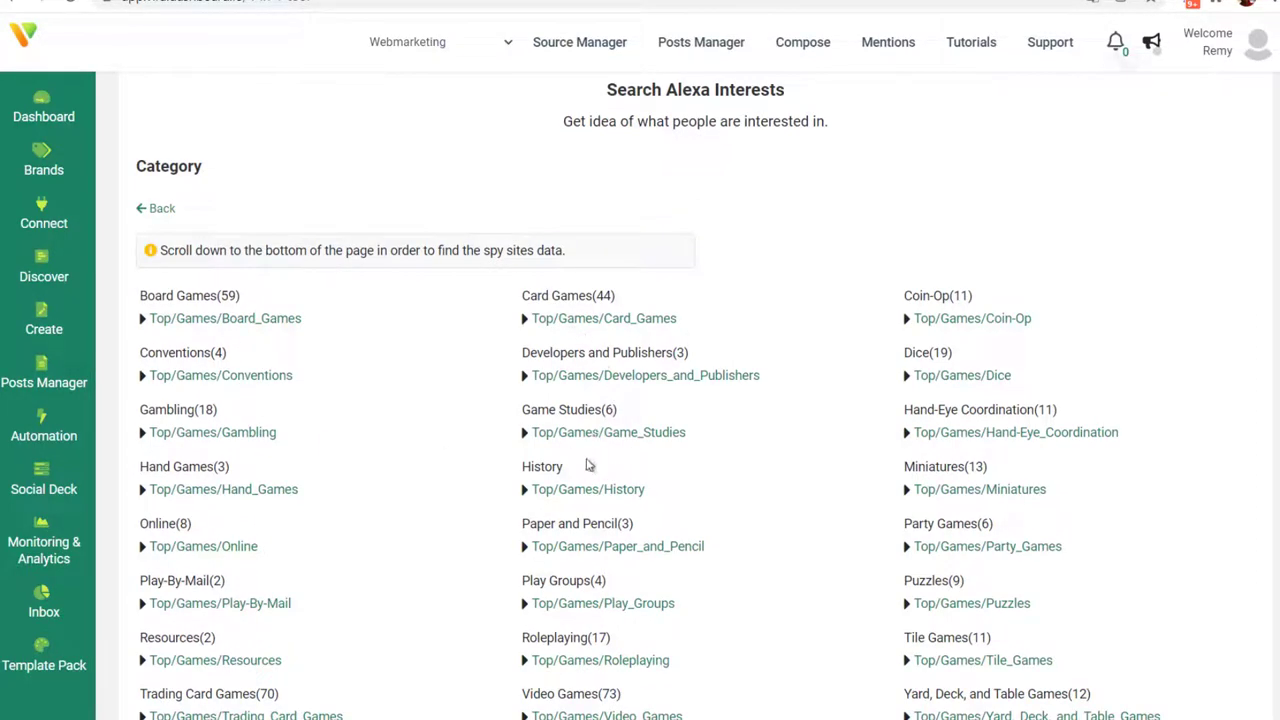
left_click(158, 434)
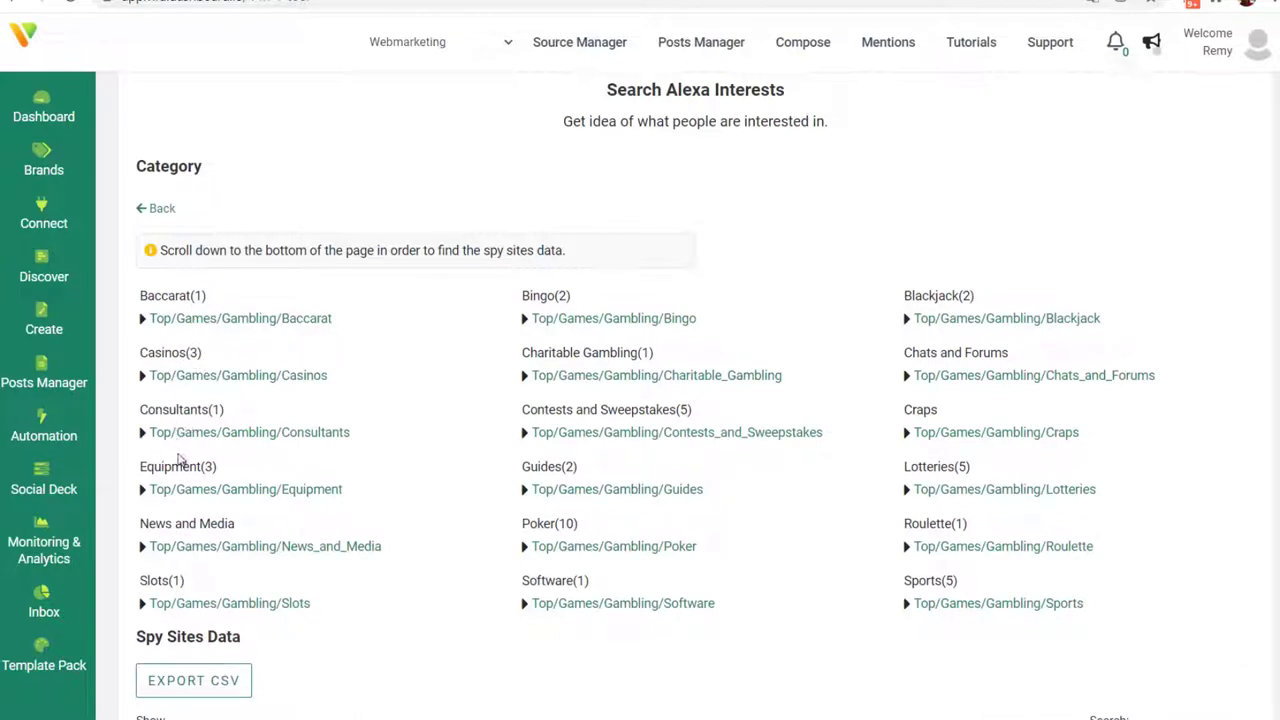
scroll(303, 548, "down", 5)
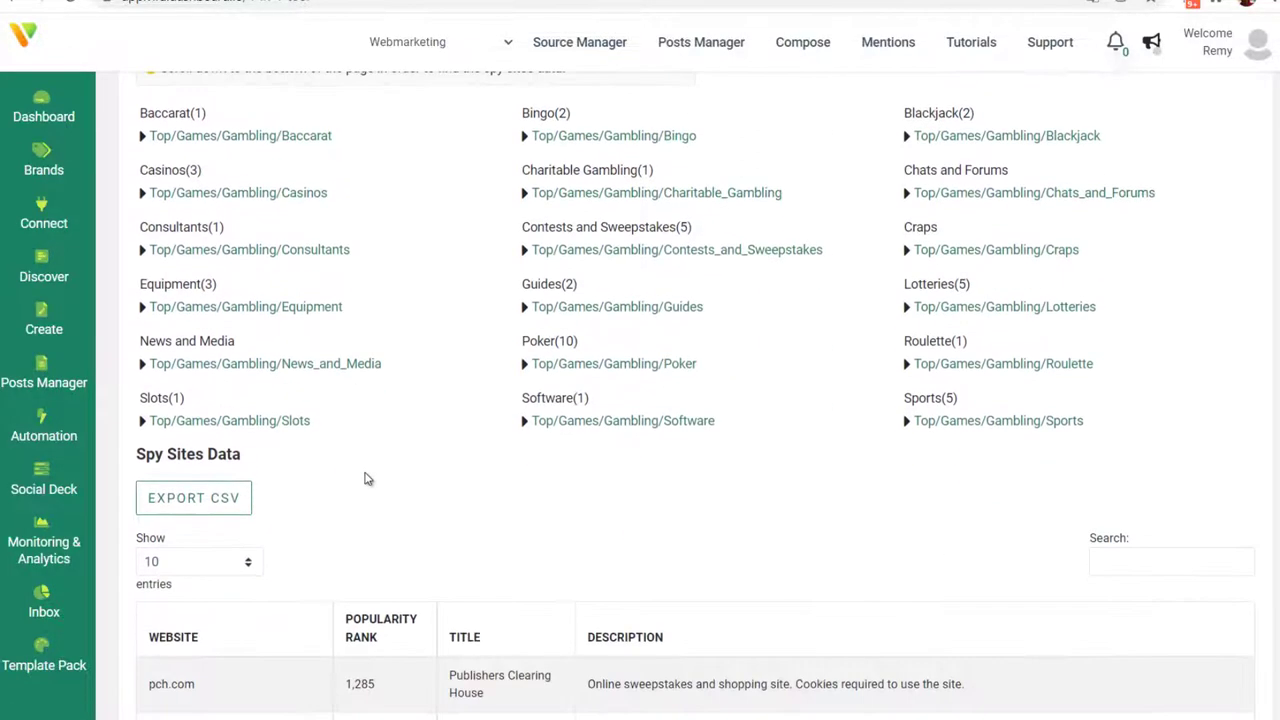
scroll(255, 487, "down", 1)
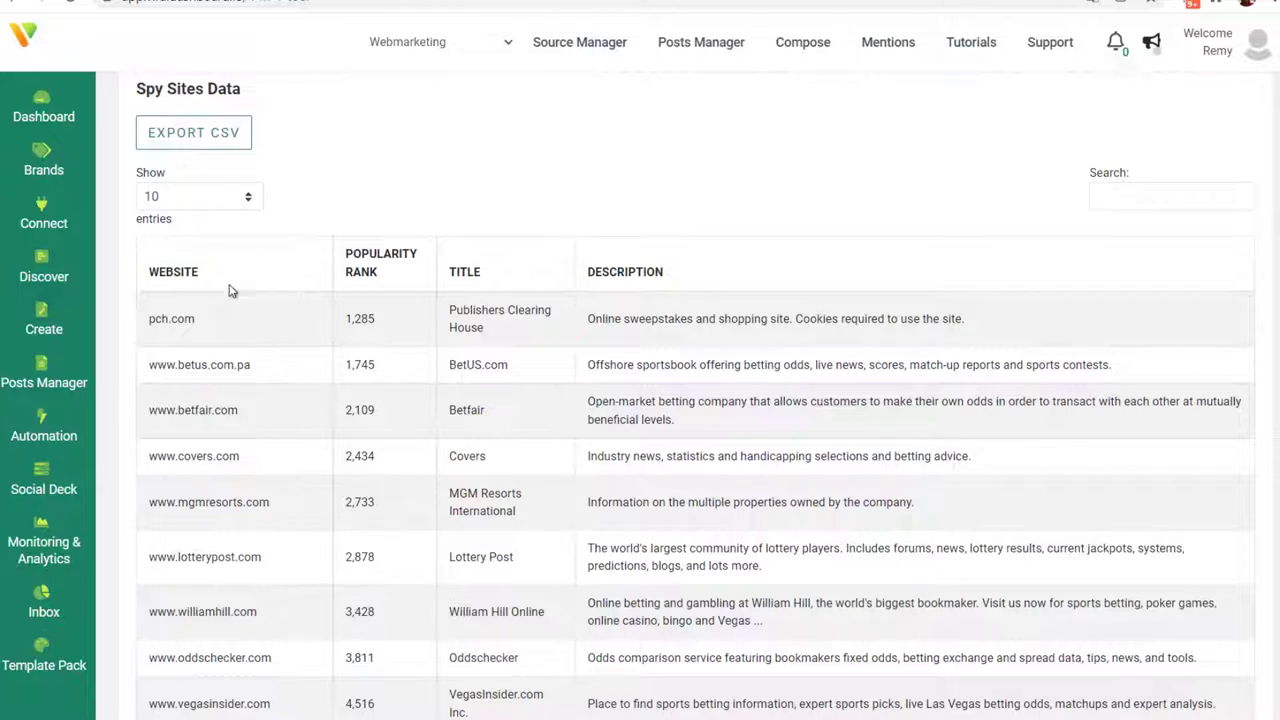
scroll(535, 410, "down", 1)
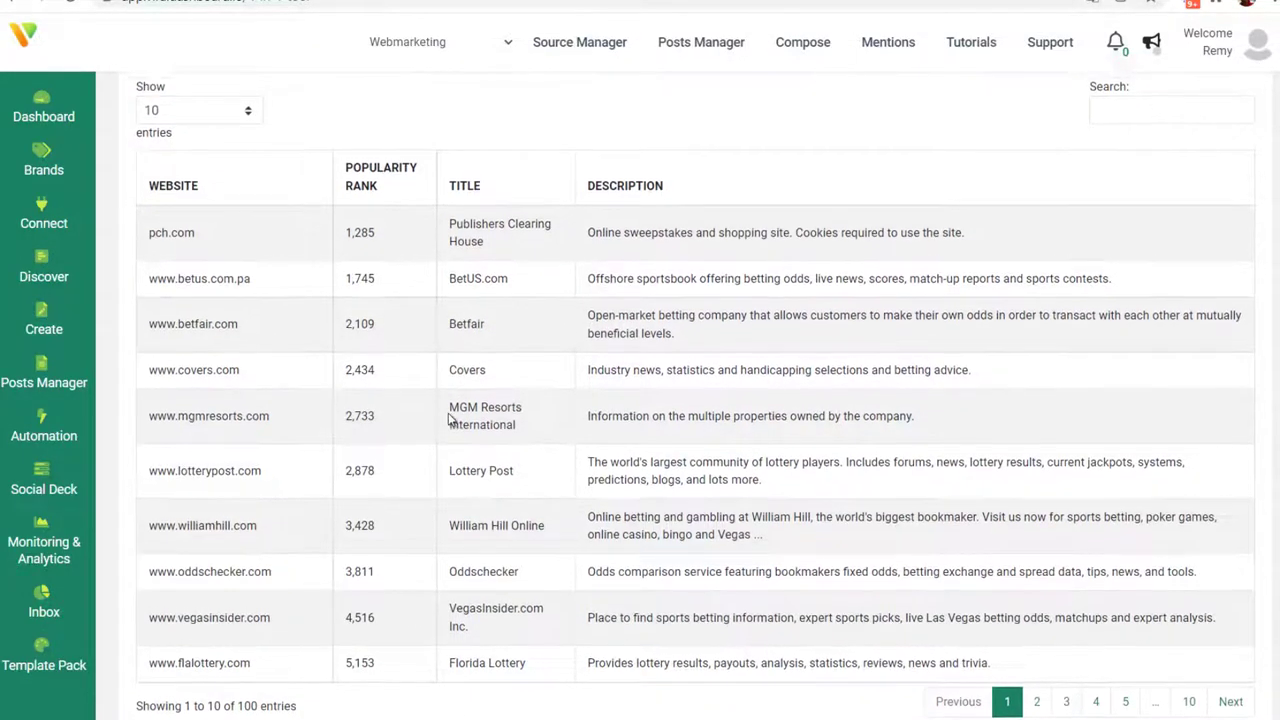
scroll(443, 380, "up", 4)
scroll(480, 366, "down", 4)
scroll(491, 354, "up", 3)
scroll(491, 354, "up", 3)
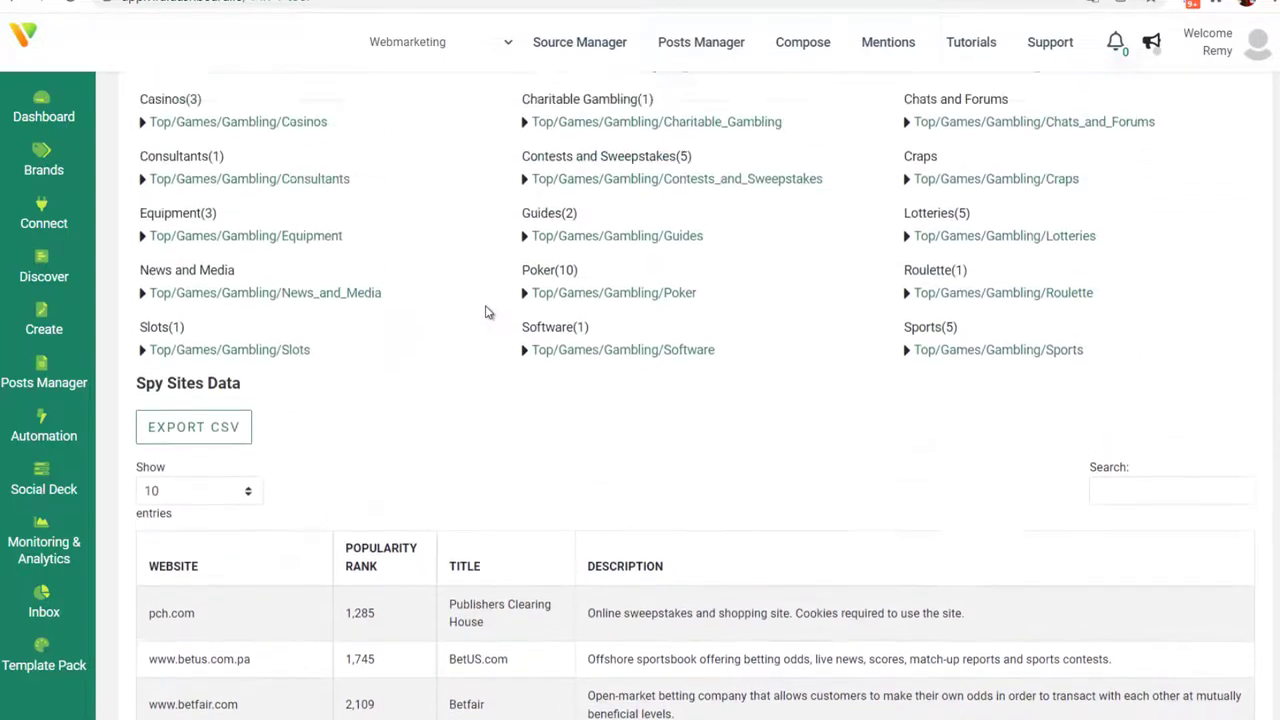
scroll(461, 260, "up", 1)
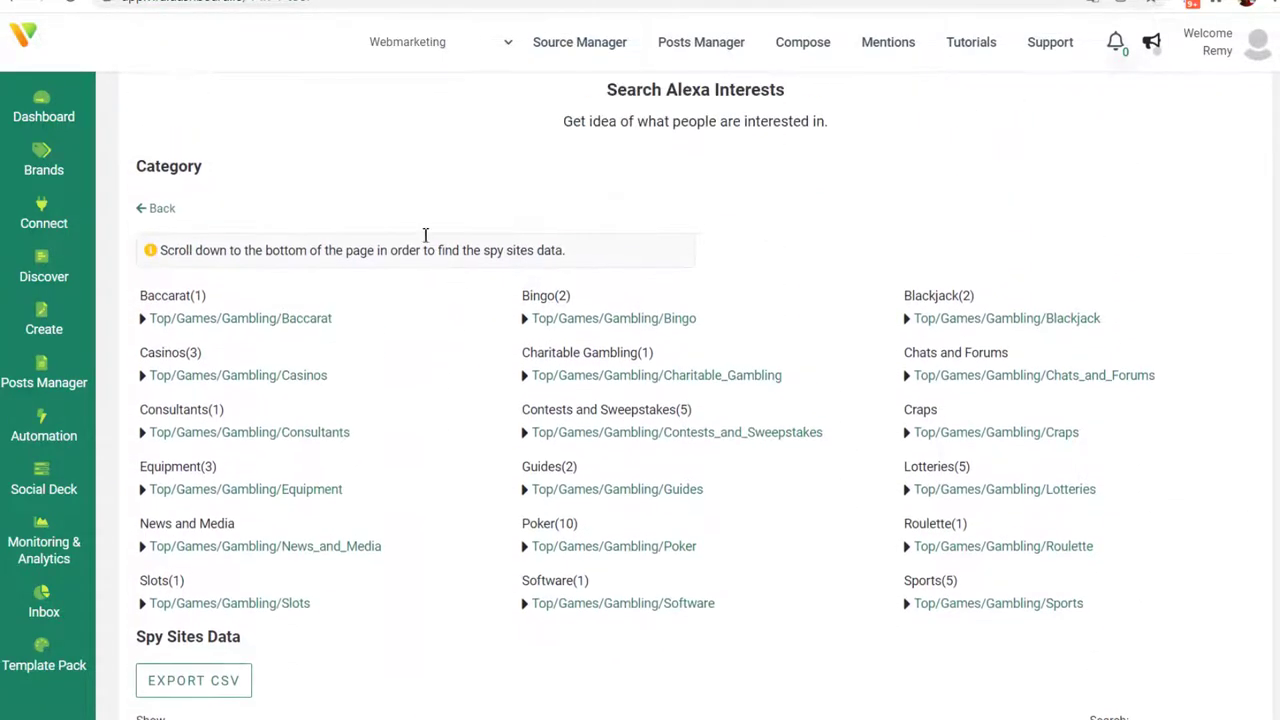
Return to the Content Discovery page and go back to the main dashboard
left_click(53, 269)
left_click(150, 106)
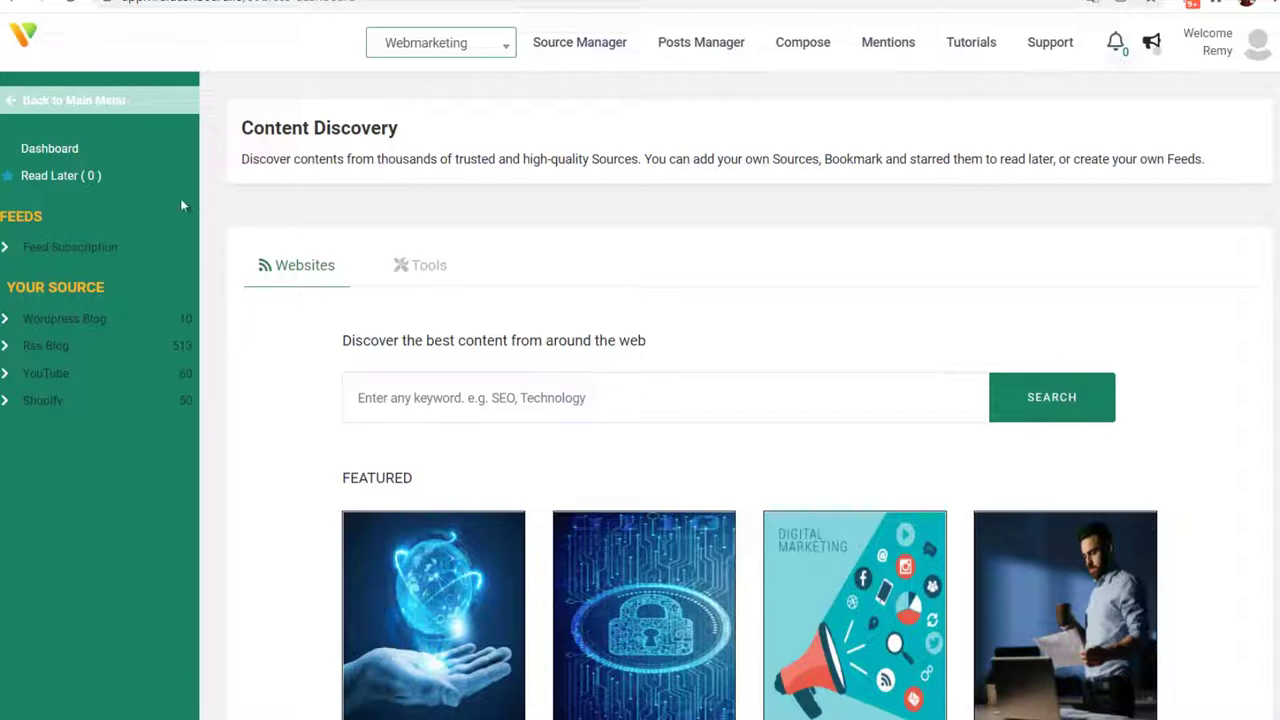
left_click(60, 100)
Open the Content Composer, view the stock images and insert the popular Henry Ford quote about learning into the post
mouse_move(54, 325)
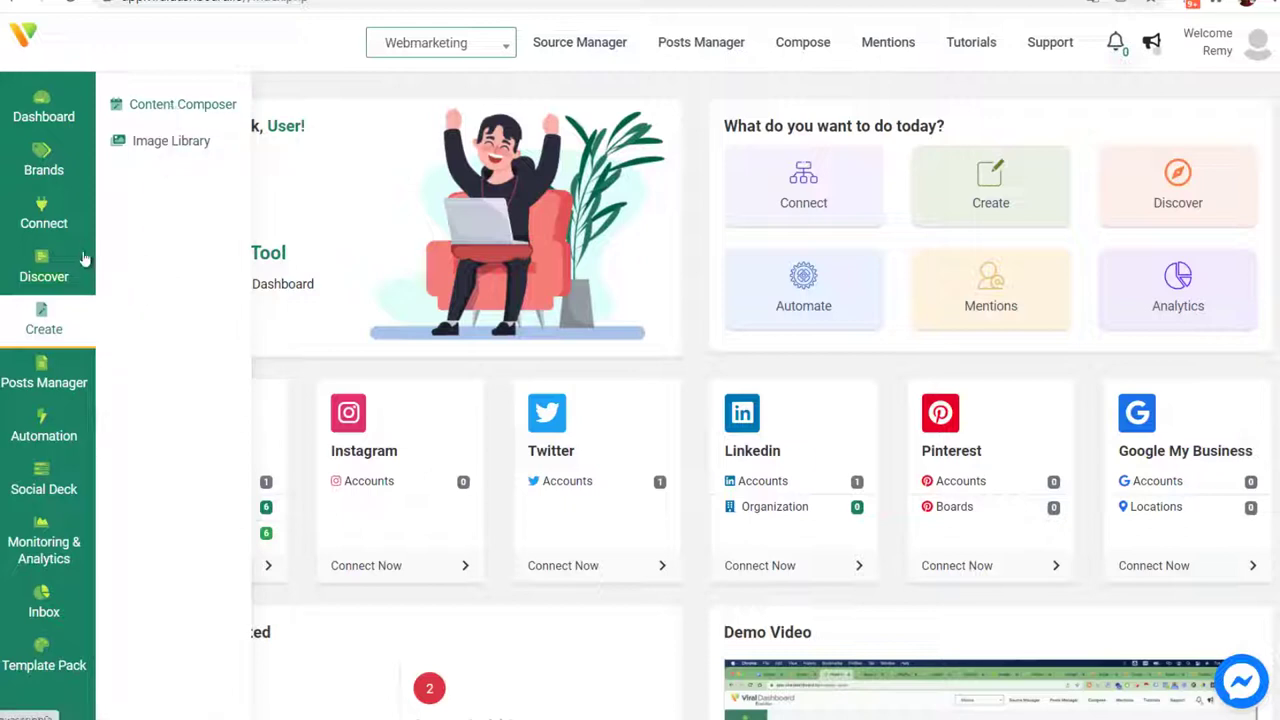
left_click(176, 106)
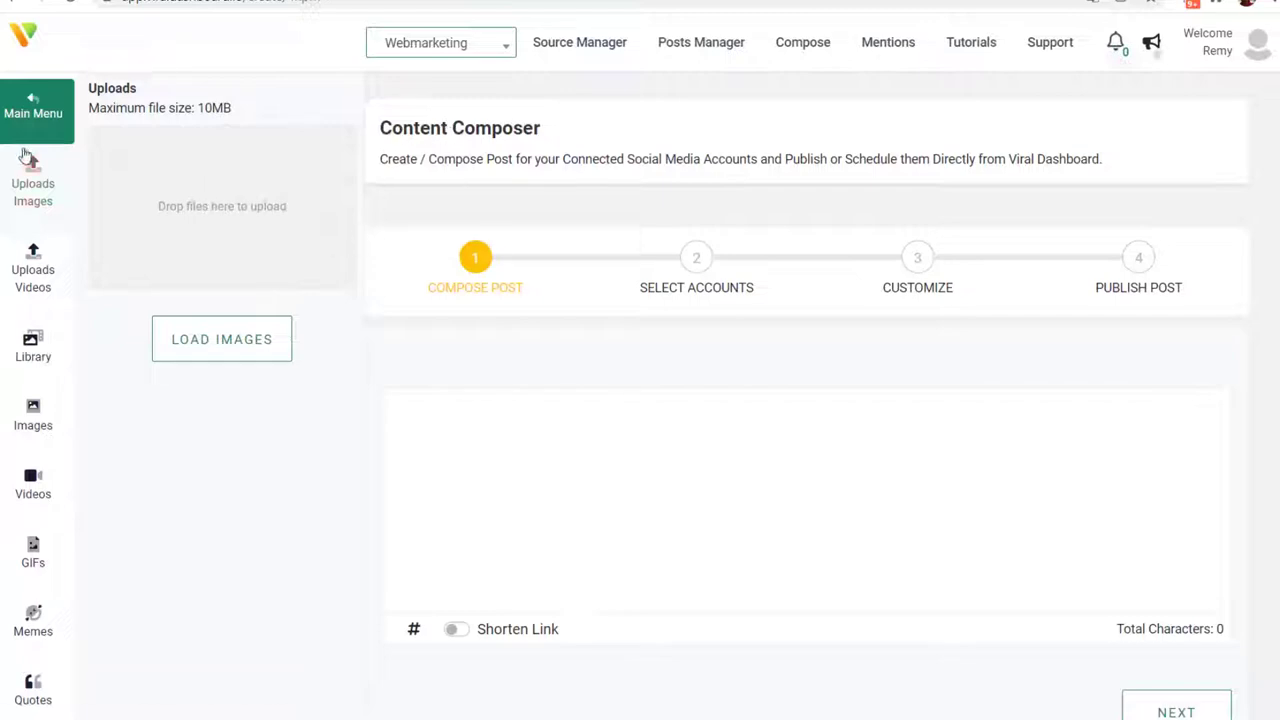
left_click(38, 412)
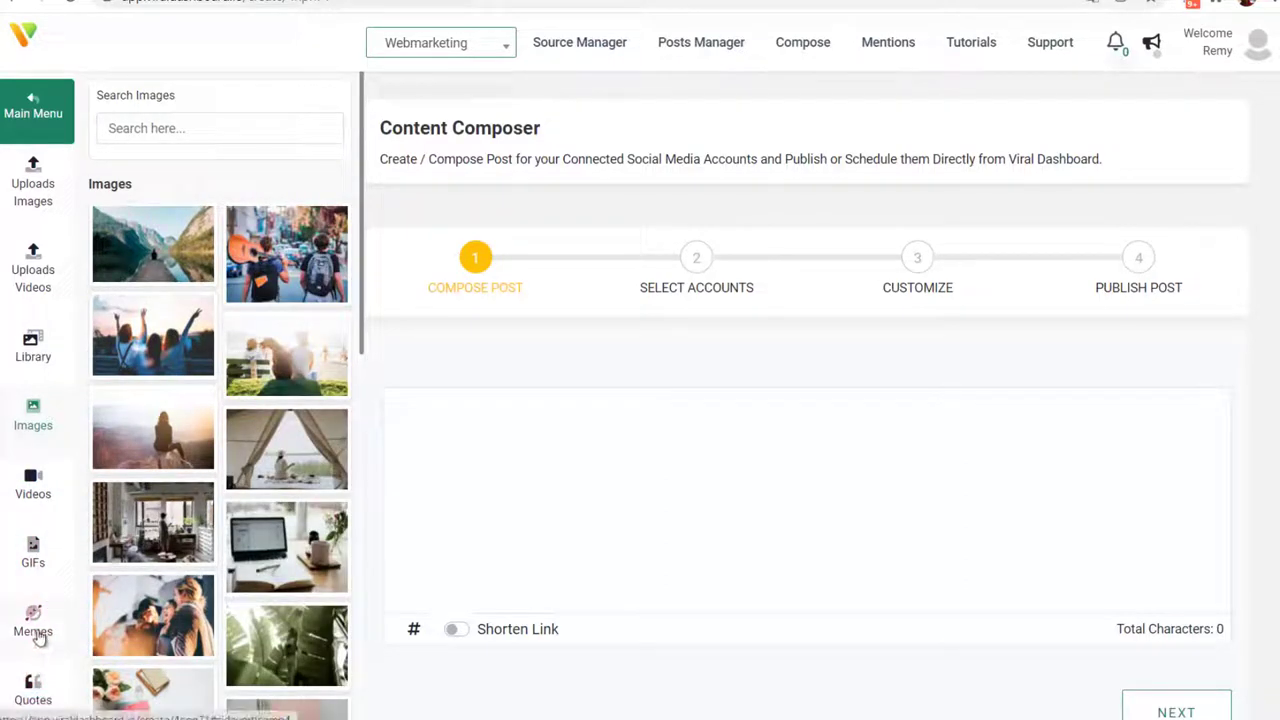
left_click(33, 692)
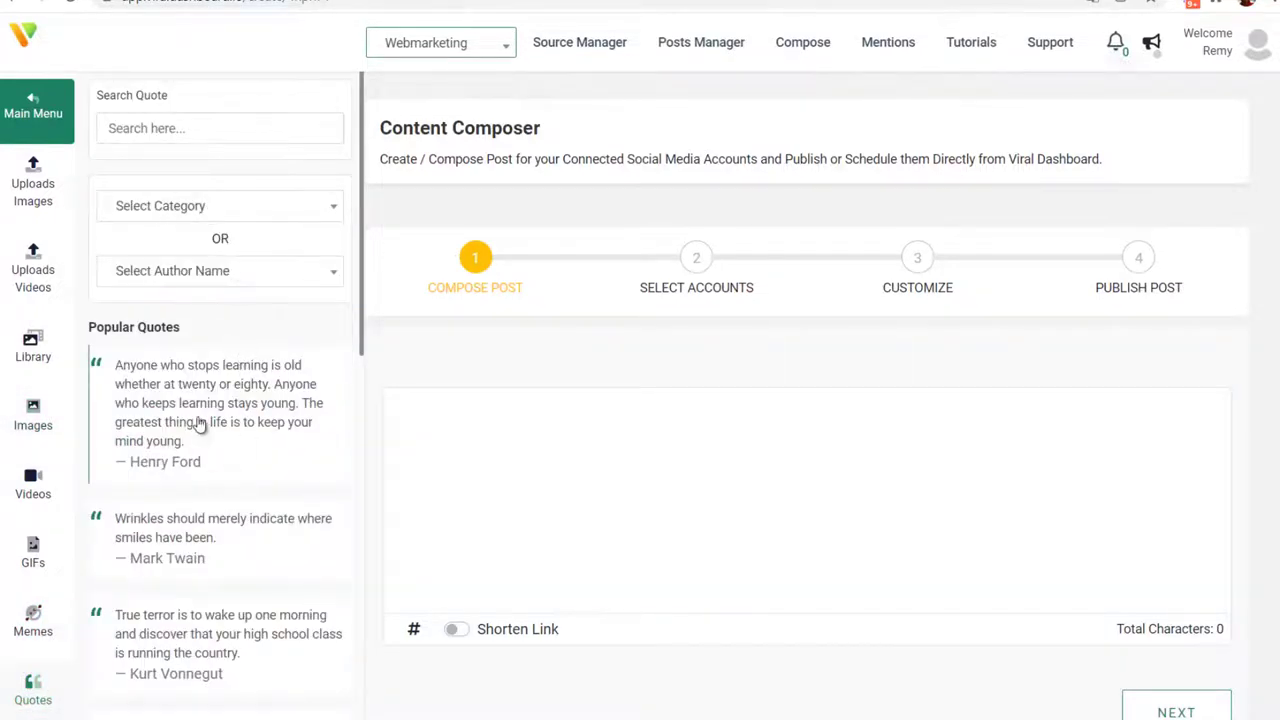
left_click_drag(228, 429, 617, 453)
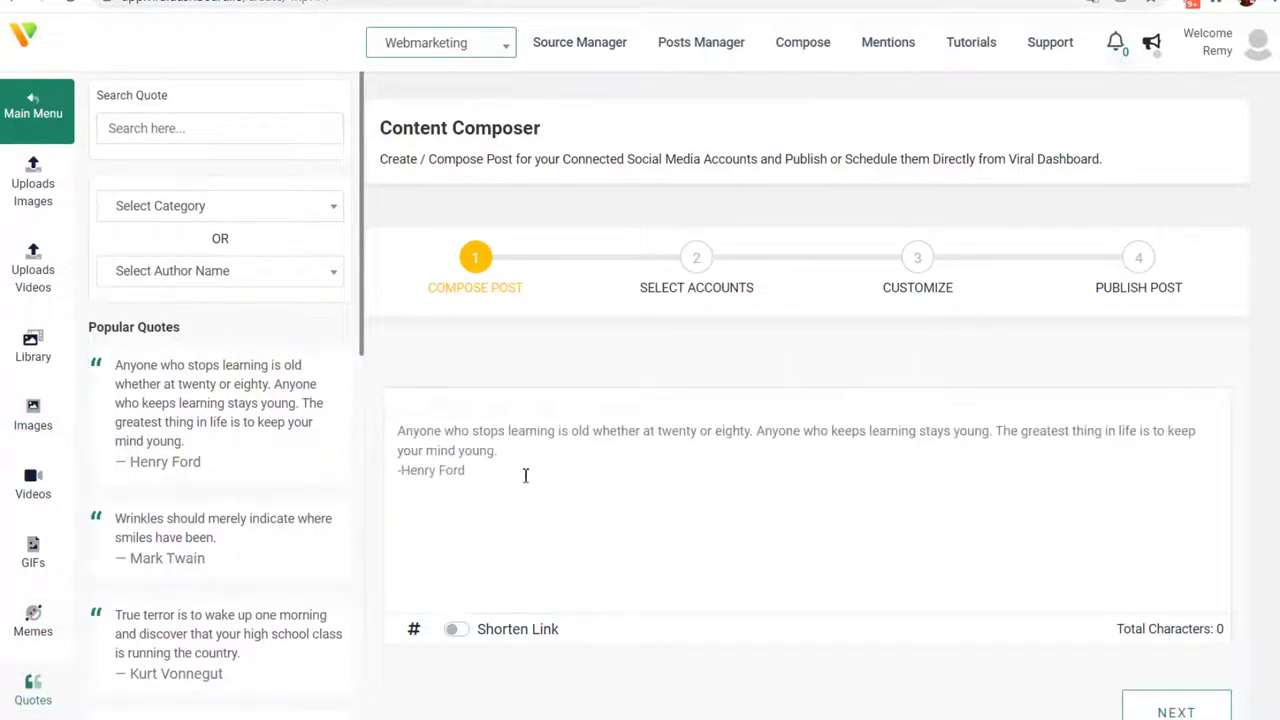
Translate the quote from English to French in Google Translate and replace the post text with the translation
left_click_drag(525, 475, 395, 432)
key("ctrl+c")
key("ctrl+Tab")
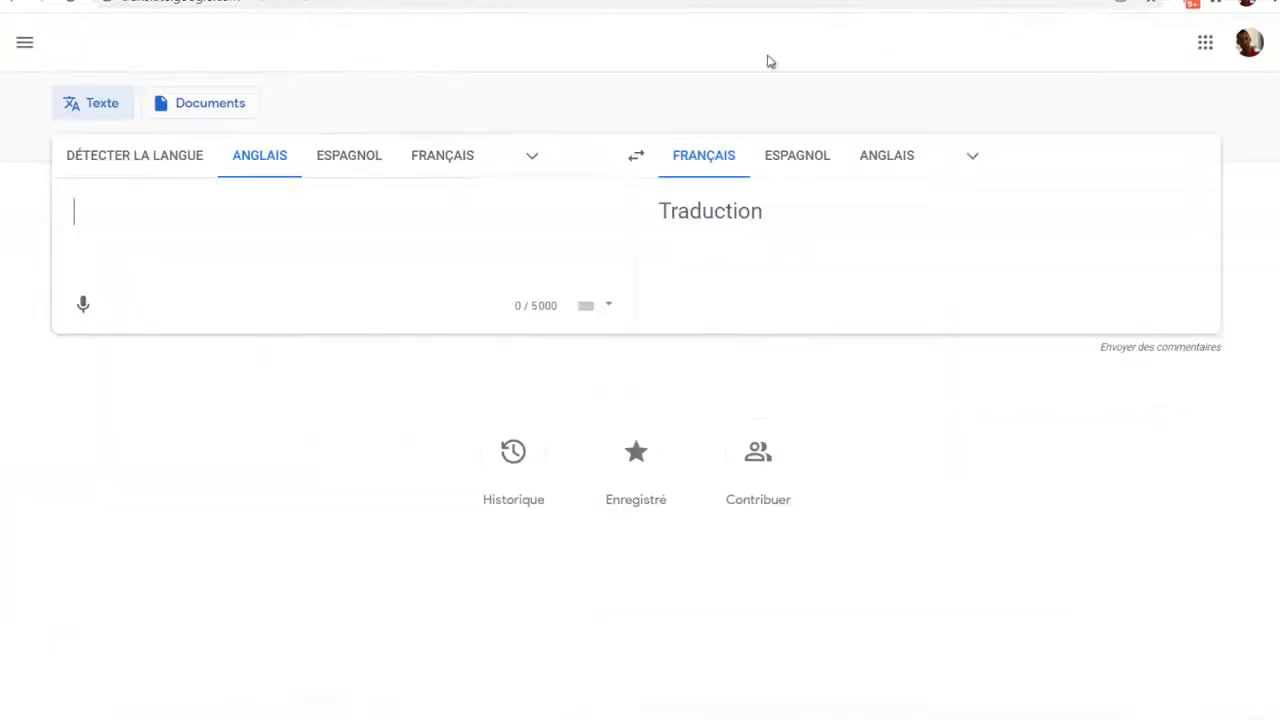
key("ctrl+v")
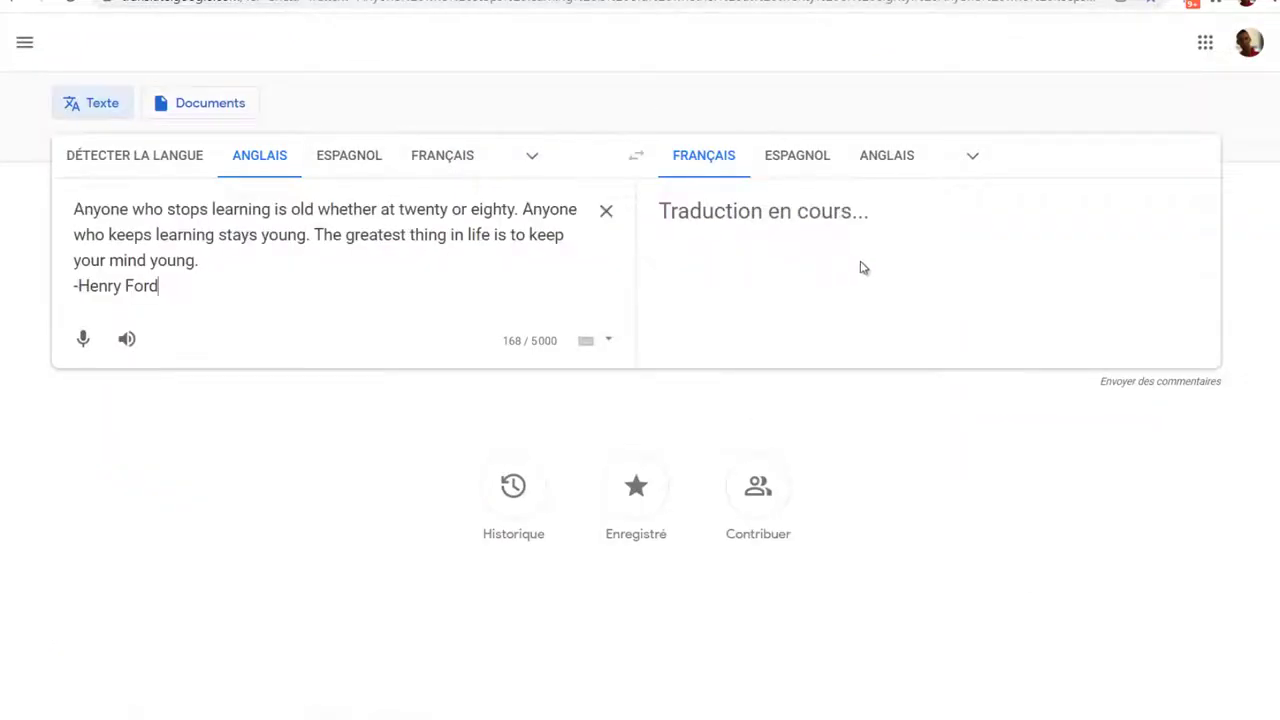
left_click_drag(746, 288, 656, 207)
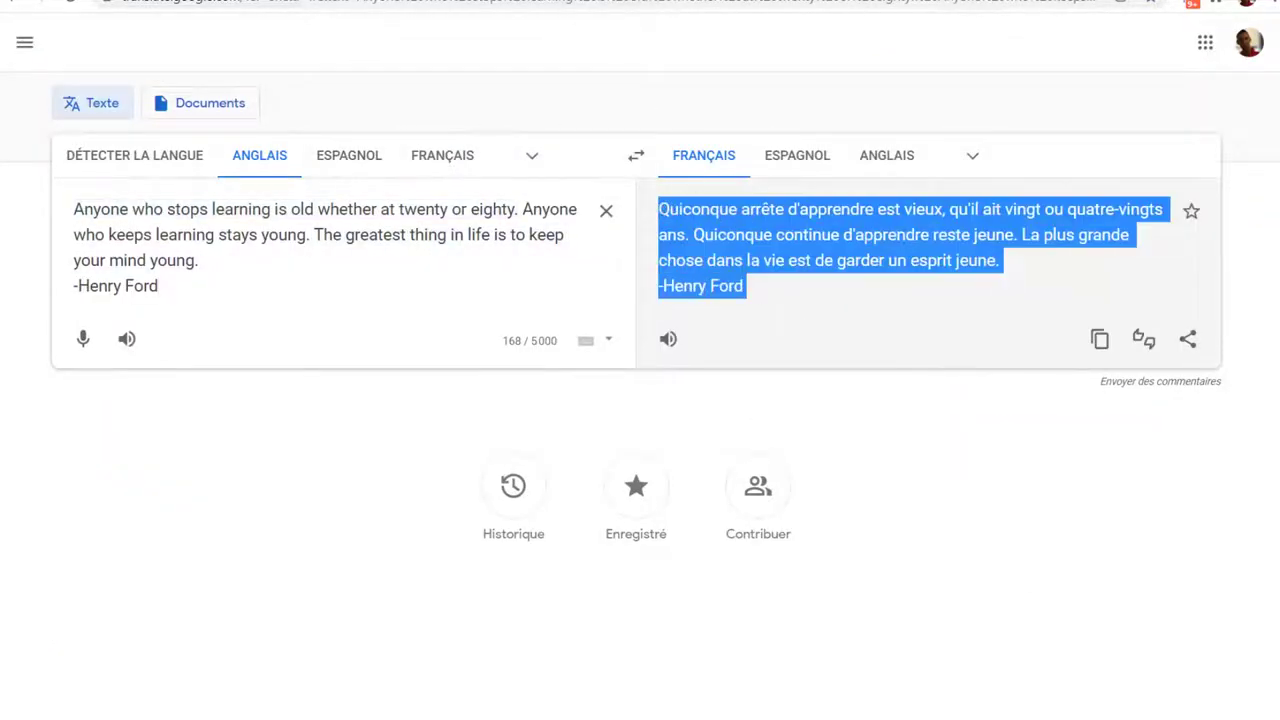
key("ctrl+c")
key("ctrl+Tab")
key("ctrl+v")
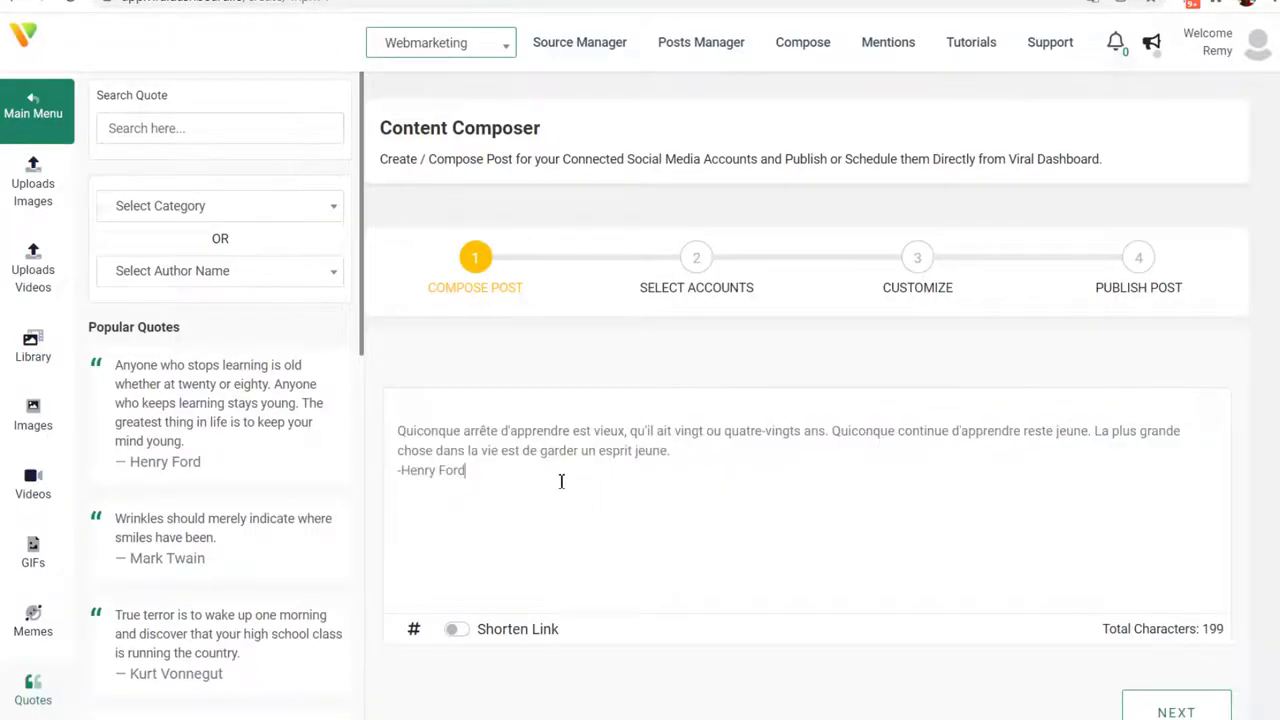
Attach the stock photo of three people with raised arms to the post
left_click(34, 417)
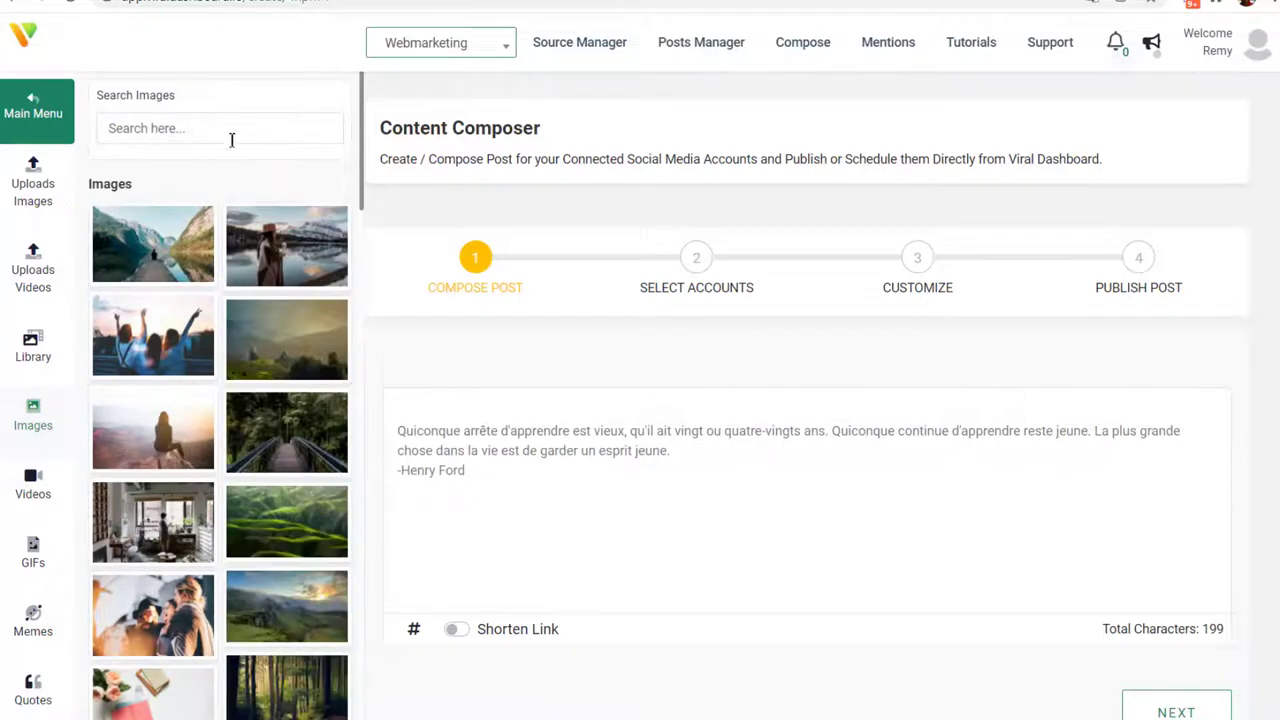
left_click(160, 338)
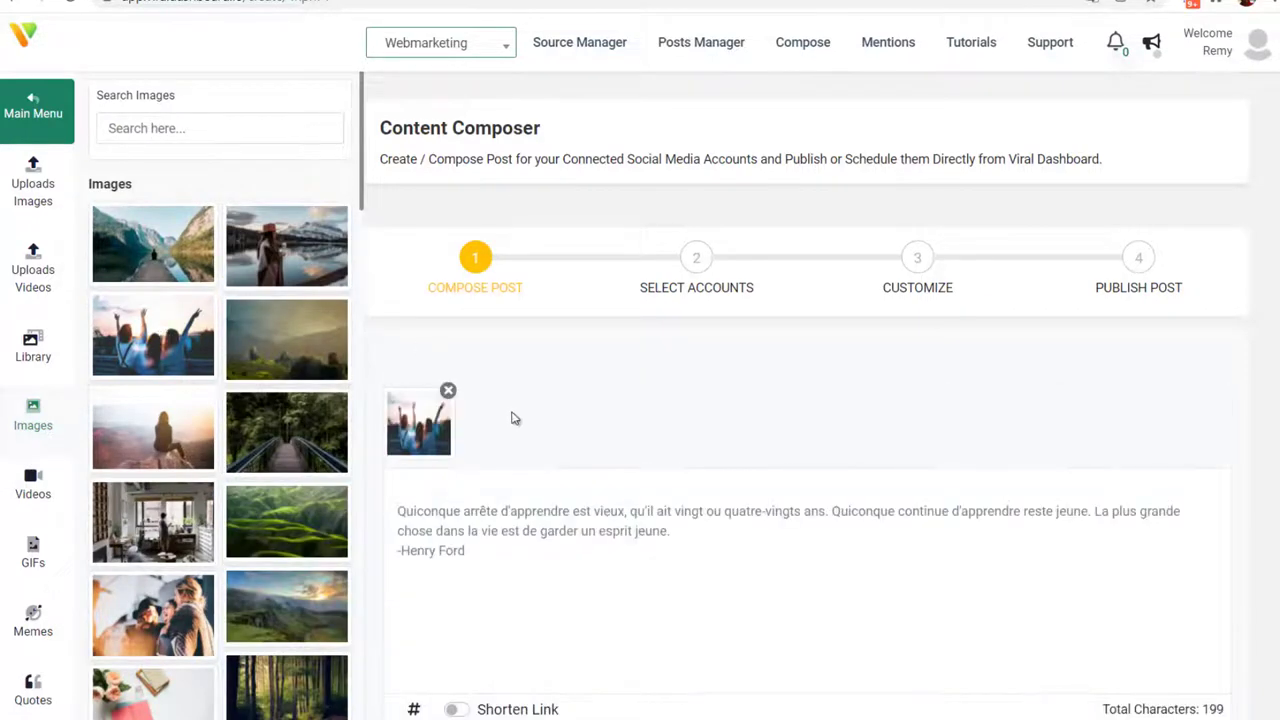
scroll(512, 418, "down", 1)
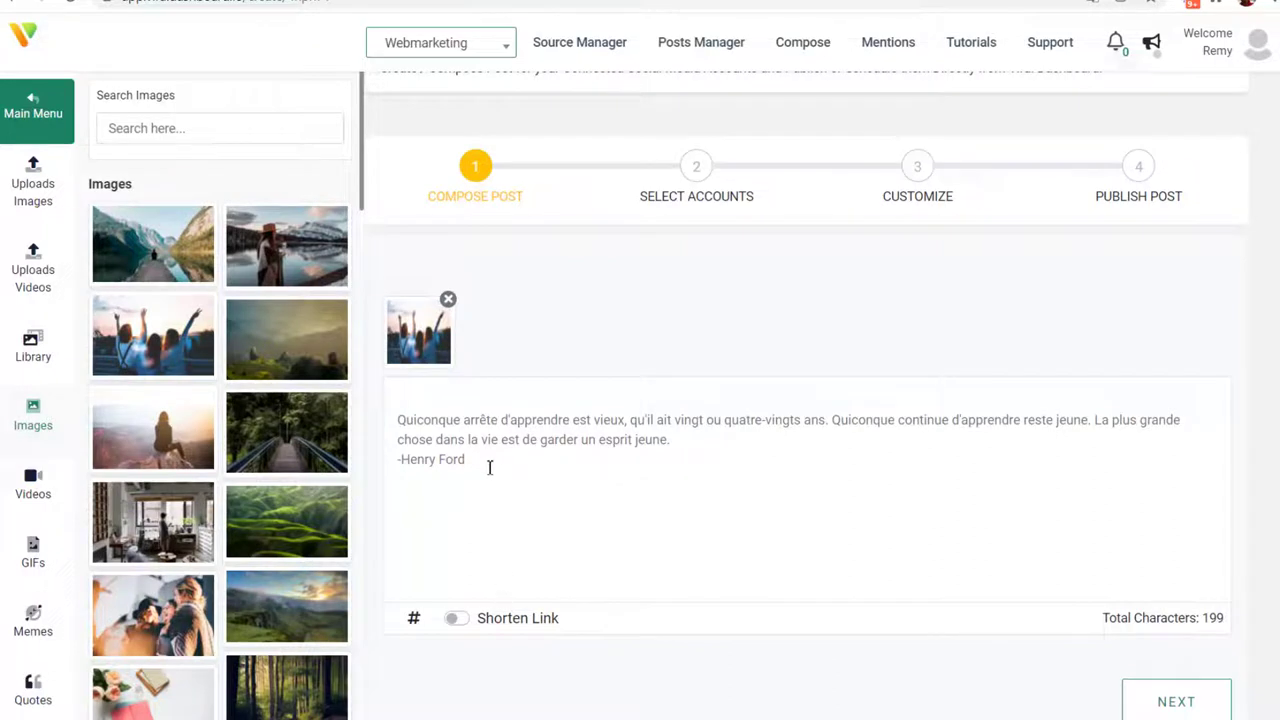
key("ctrl+v")
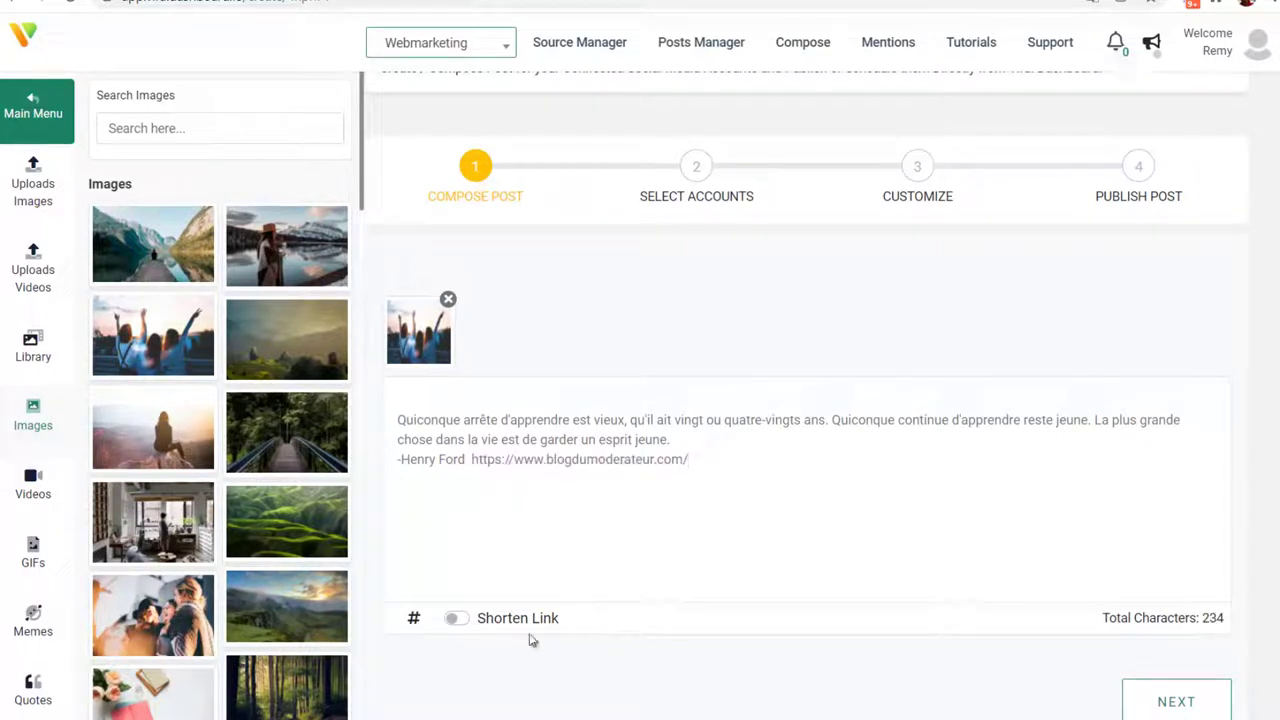
left_click(458, 620)
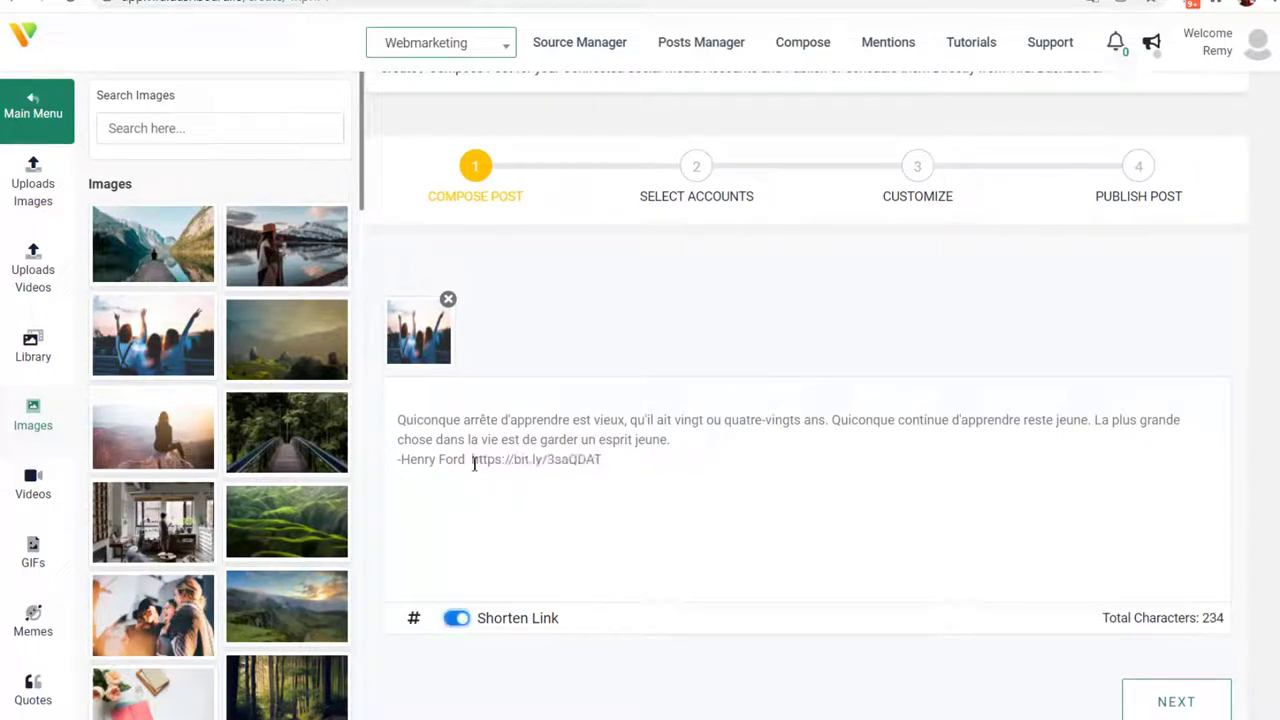
left_click_drag(474, 462, 620, 469)
key("BackSpace")
left_click(458, 620)
left_click(412, 620)
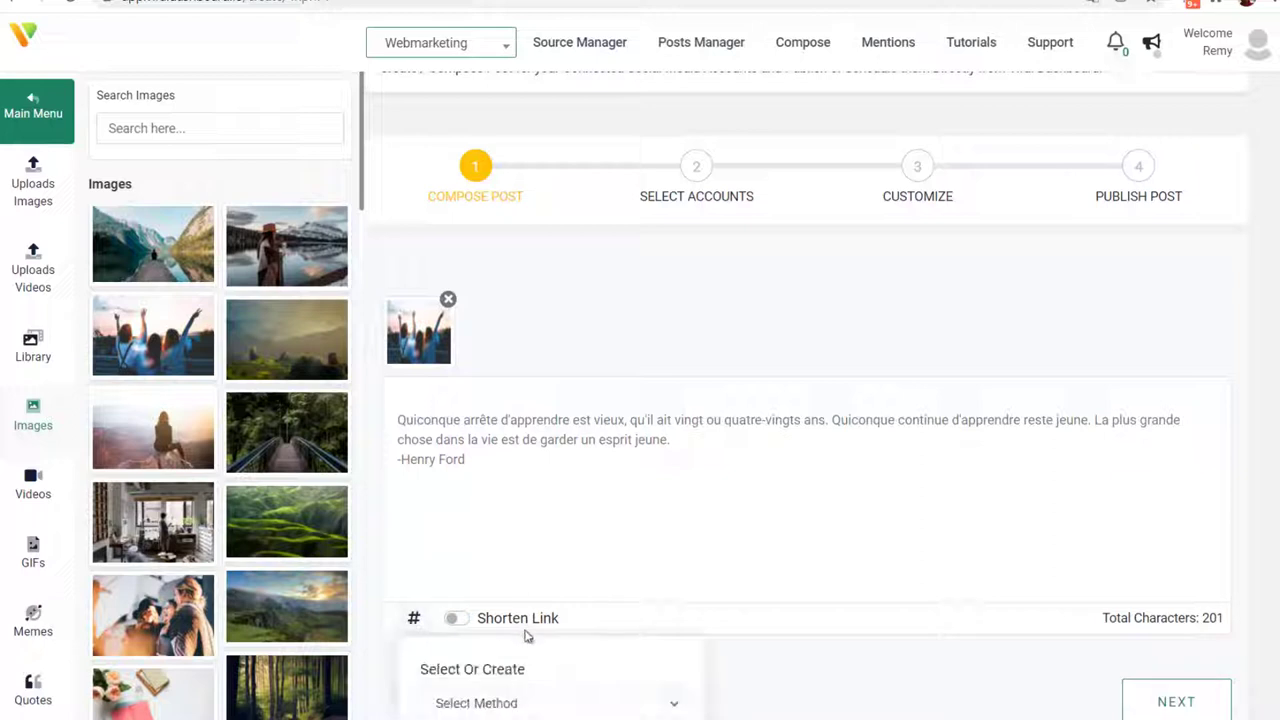
left_click(413, 618)
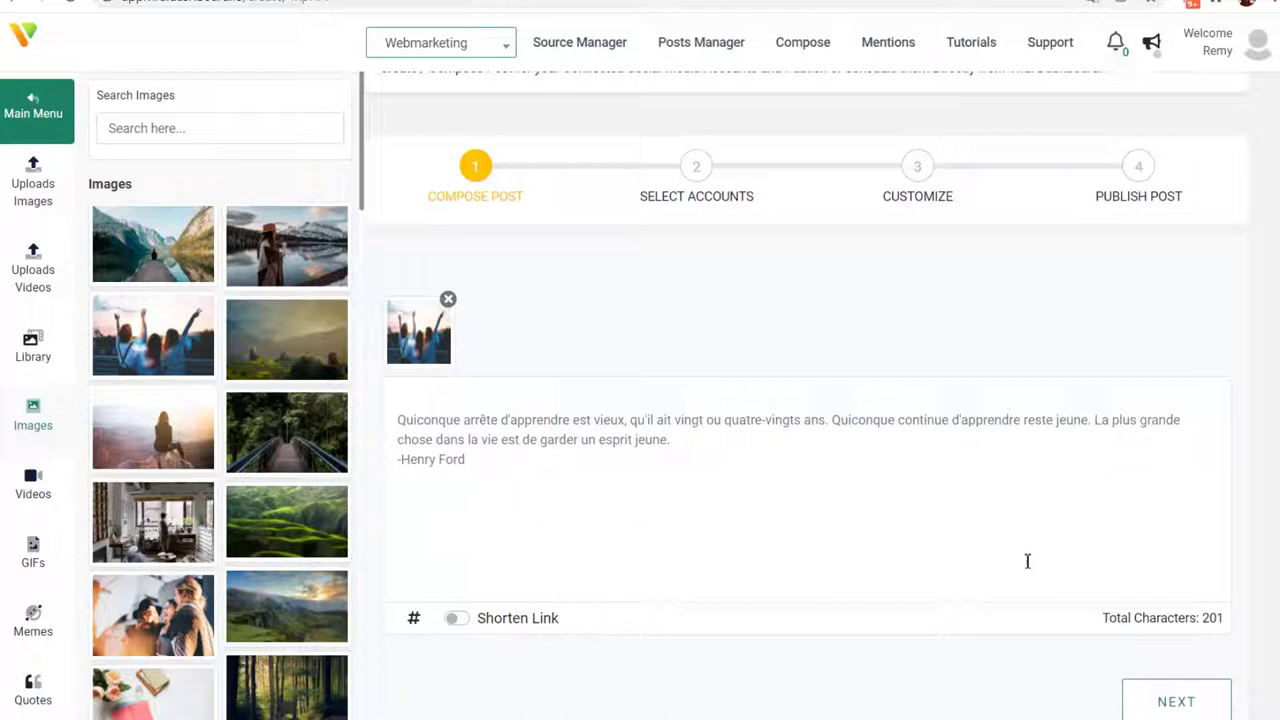
Proceed to account selection and choose the Facebook pages Achat Utile, Nitrowebmarketing and Webmarketing Frenchy
left_click(1174, 704)
scroll(557, 349, "down", 1)
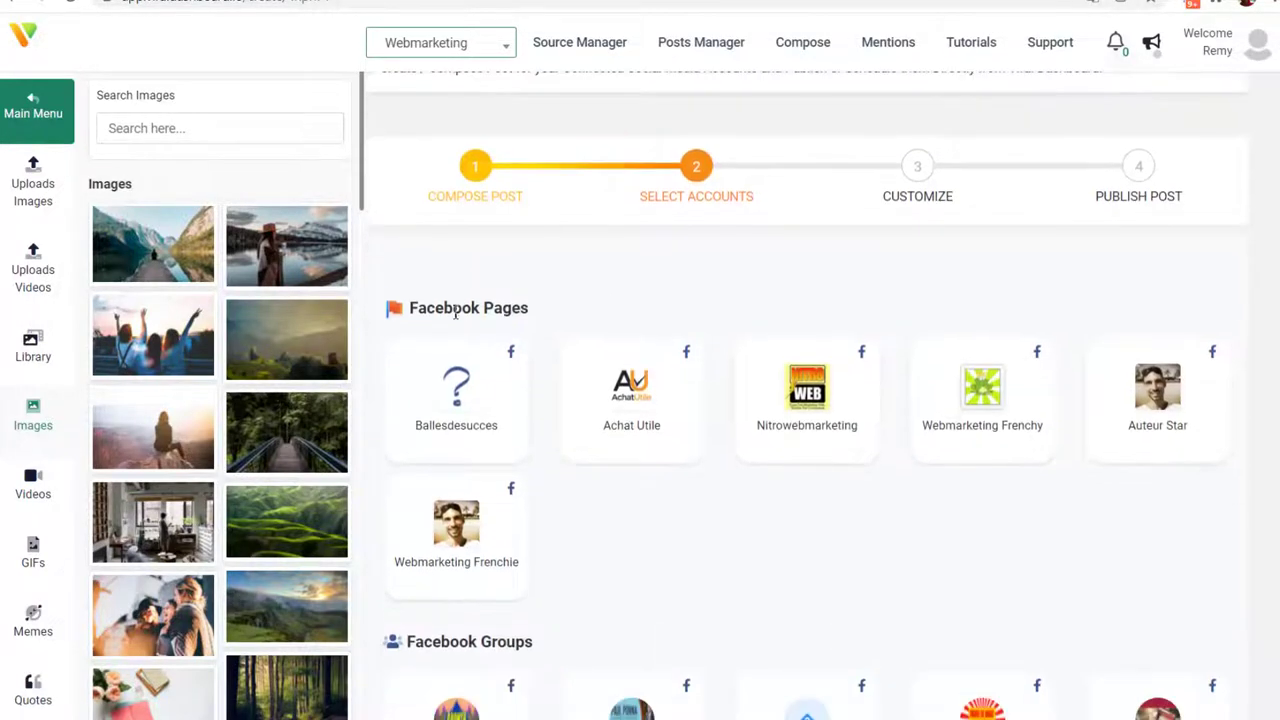
left_click(630, 397)
left_click(828, 394)
left_click(975, 395)
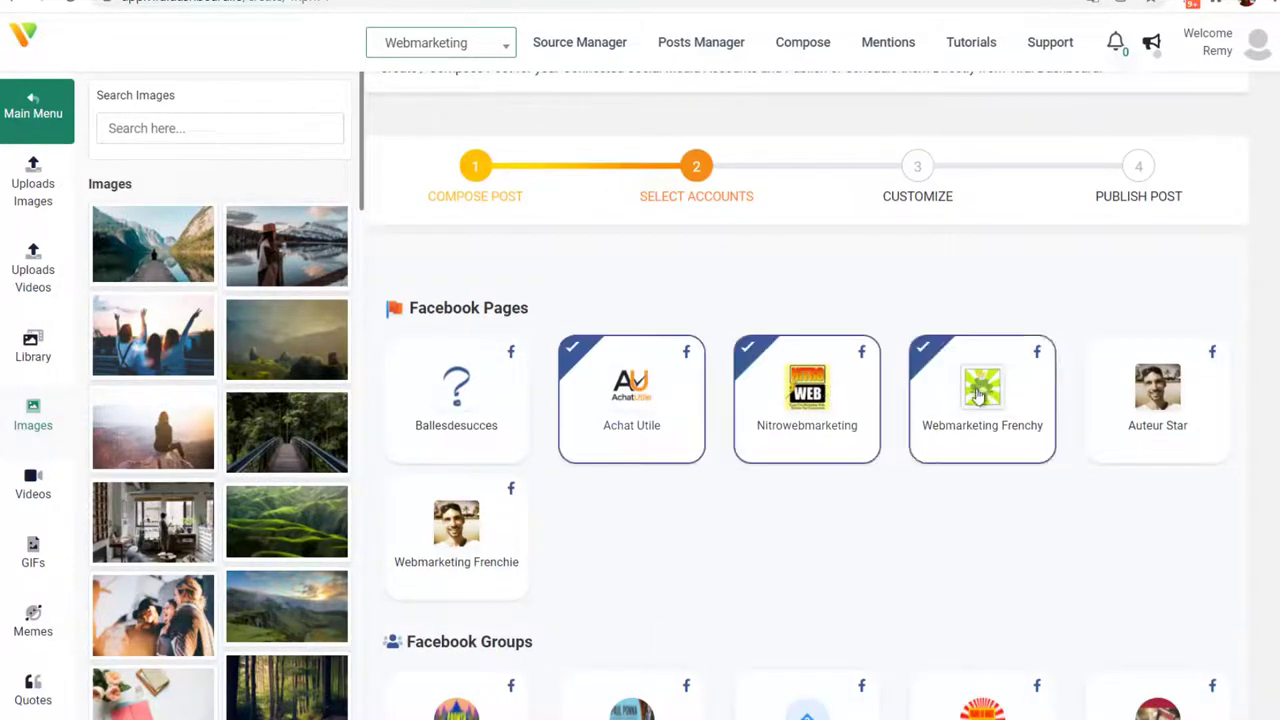
Select the Facebook groups "Vendre Sur Face..." and "Faire Le Buzz Sur Le...", plus the Twitter and LinkedIn accounts
scroll(913, 511, "down", 2)
left_click(853, 525)
left_click(933, 527)
scroll(570, 264, "down", 3)
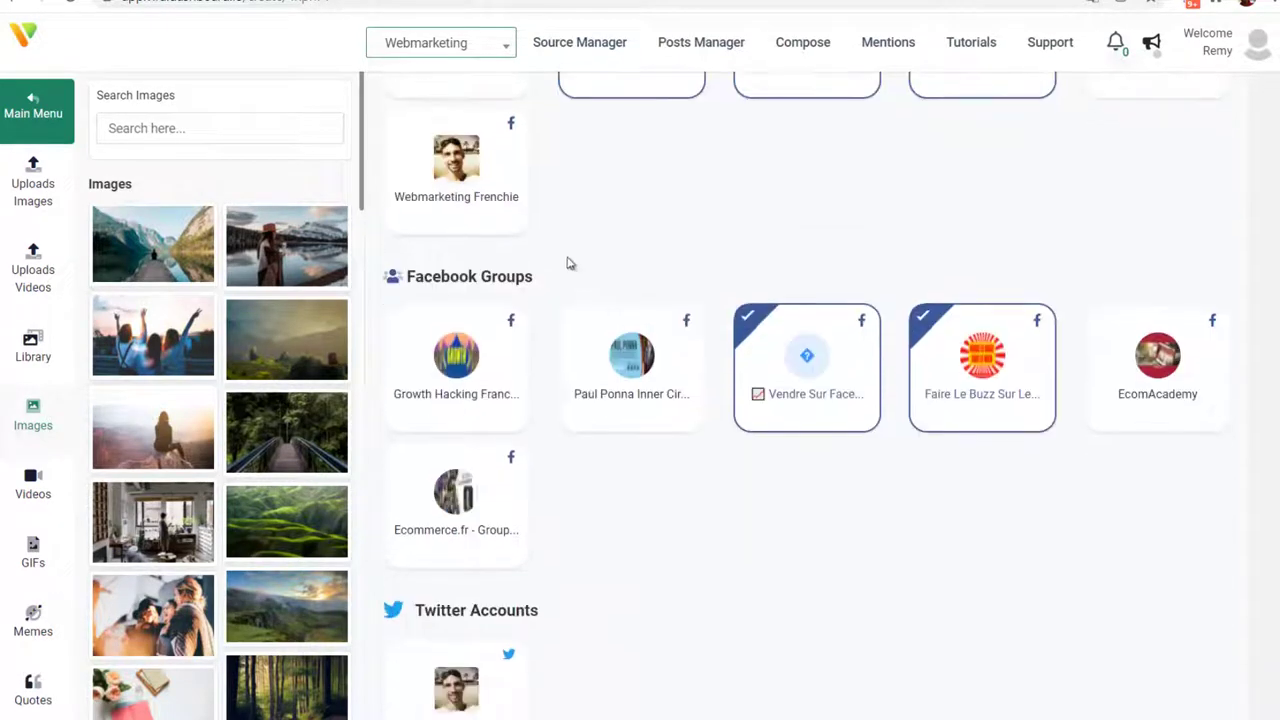
left_click(510, 570)
scroll(525, 570, "down", 2)
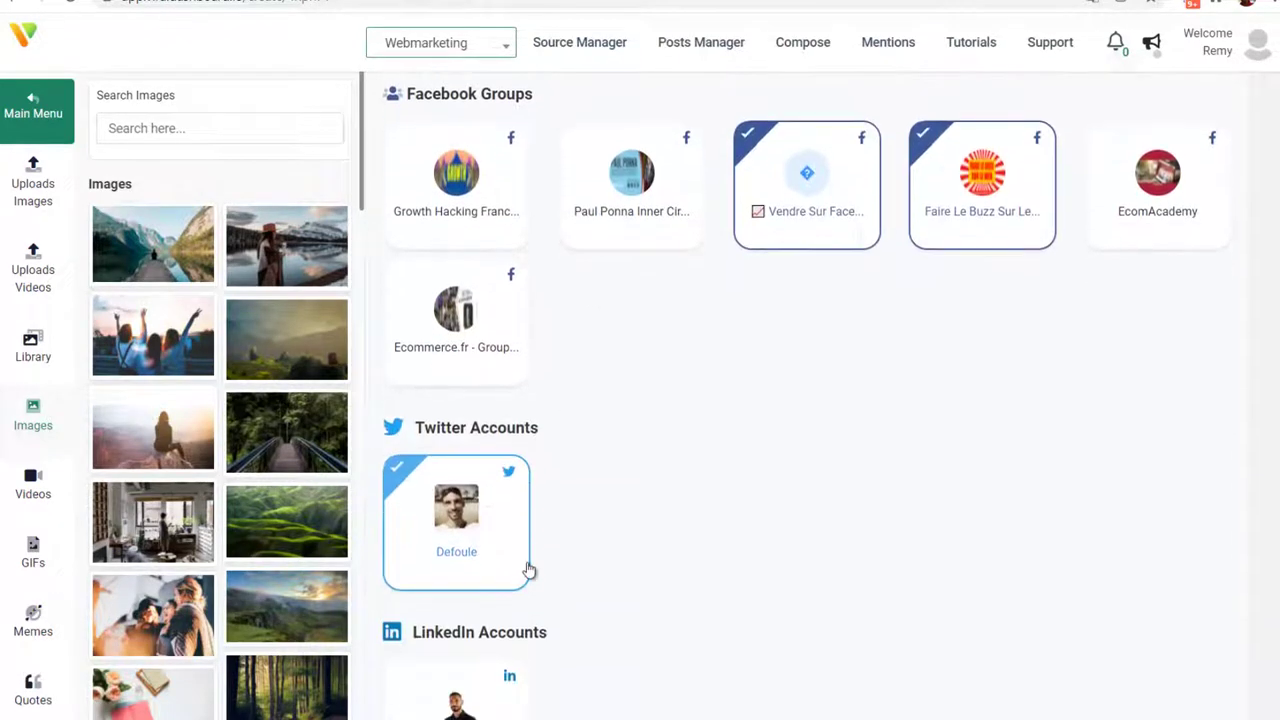
left_click(470, 612)
Deselect both chosen Facebook groups and the Webmarketing Frenchy and Achat Utile pages, keeping only Nitrowebmarketing among the Facebook pages
scroll(651, 506, "up", 3)
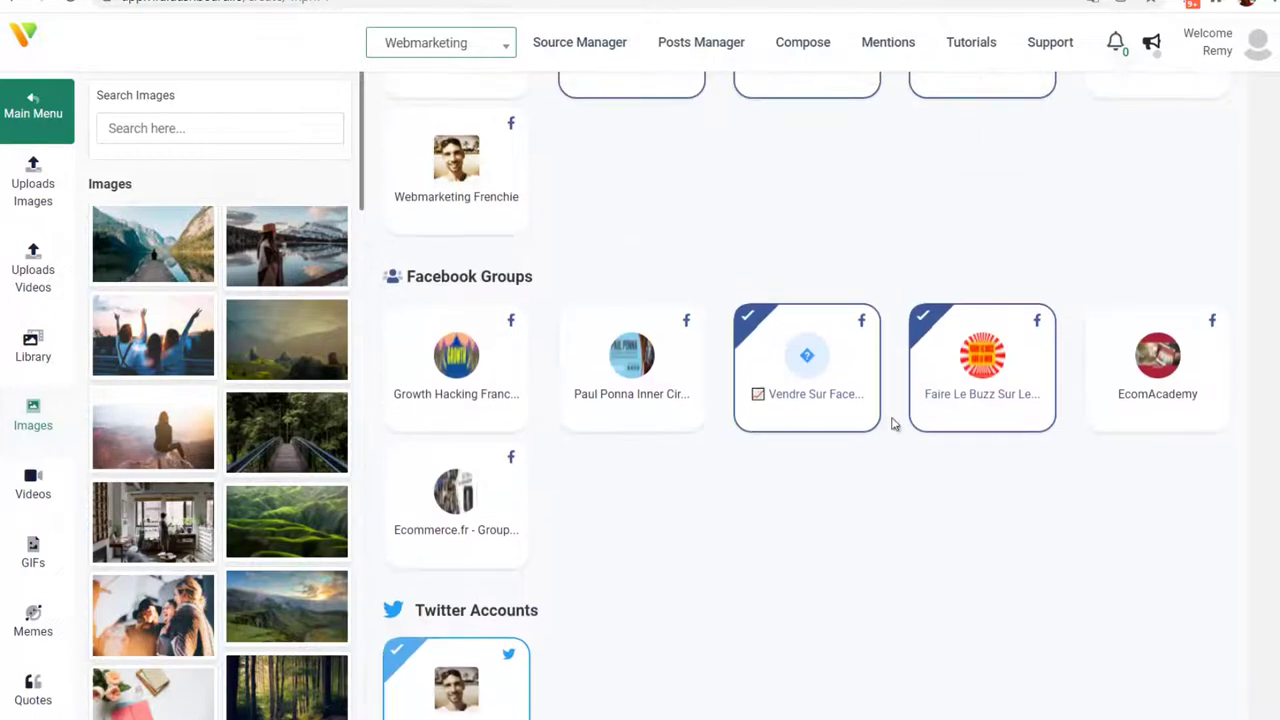
left_click(987, 350)
scroll(889, 337, "up", 1)
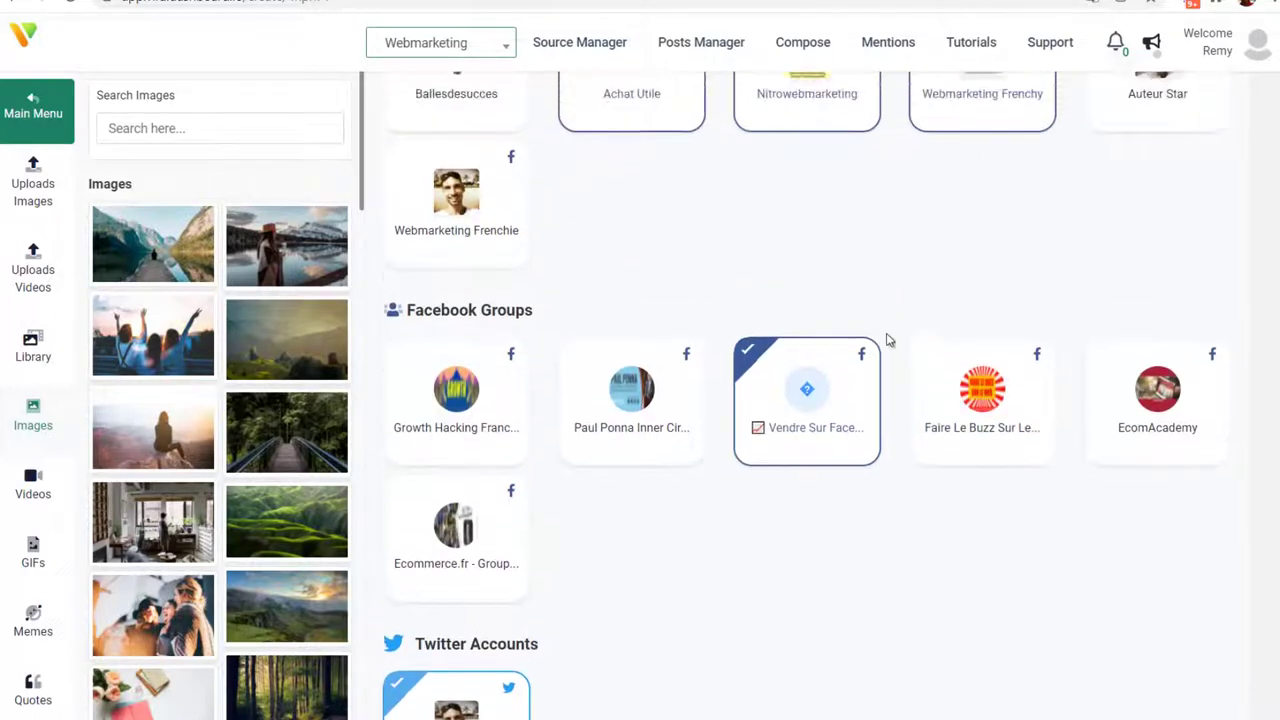
left_click(817, 486)
scroll(805, 300, "up", 1)
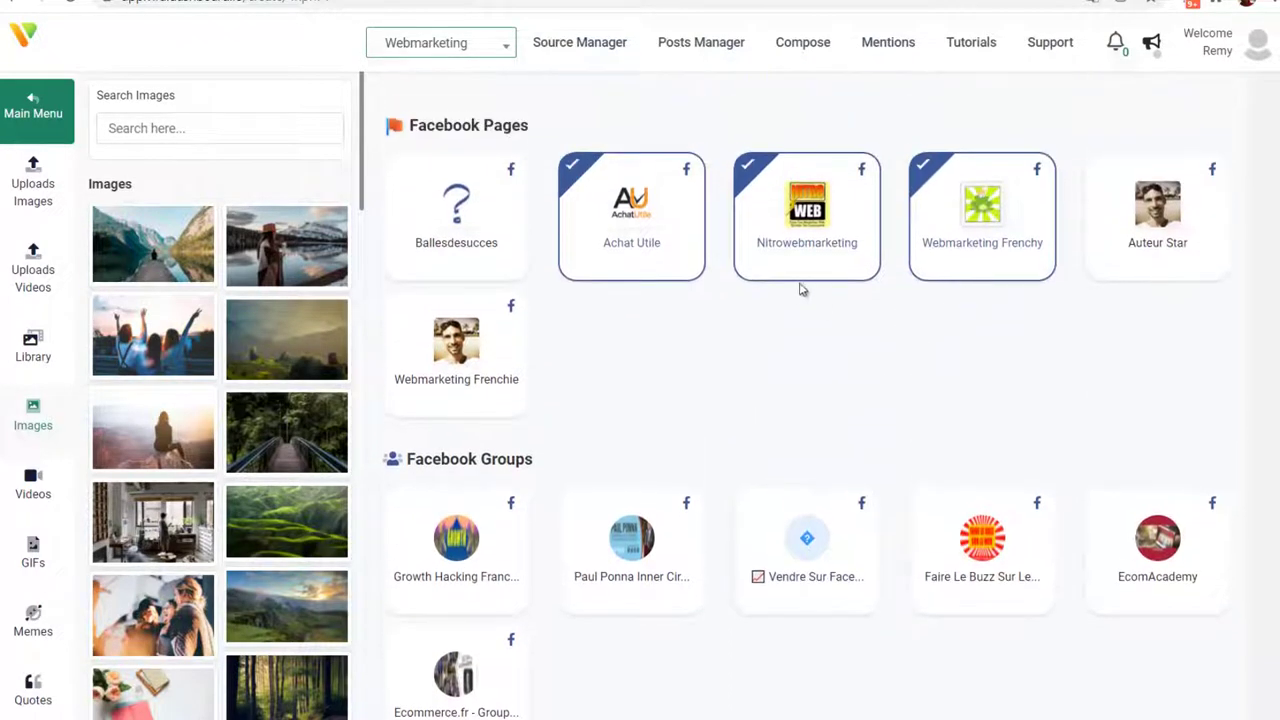
left_click(1034, 217)
left_click(618, 222)
Continue to the customization stage and open the Facebook version of the post
scroll(716, 372, "down", 3)
scroll(760, 375, "down", 3)
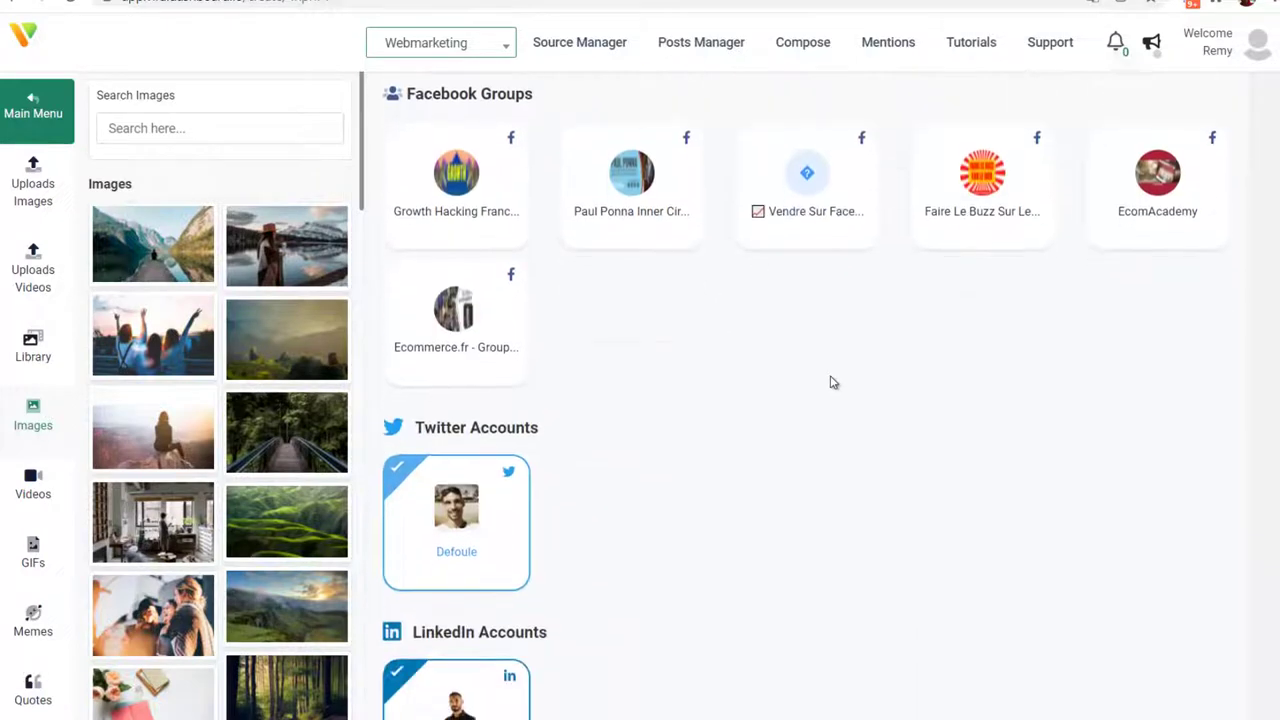
left_click(1180, 700)
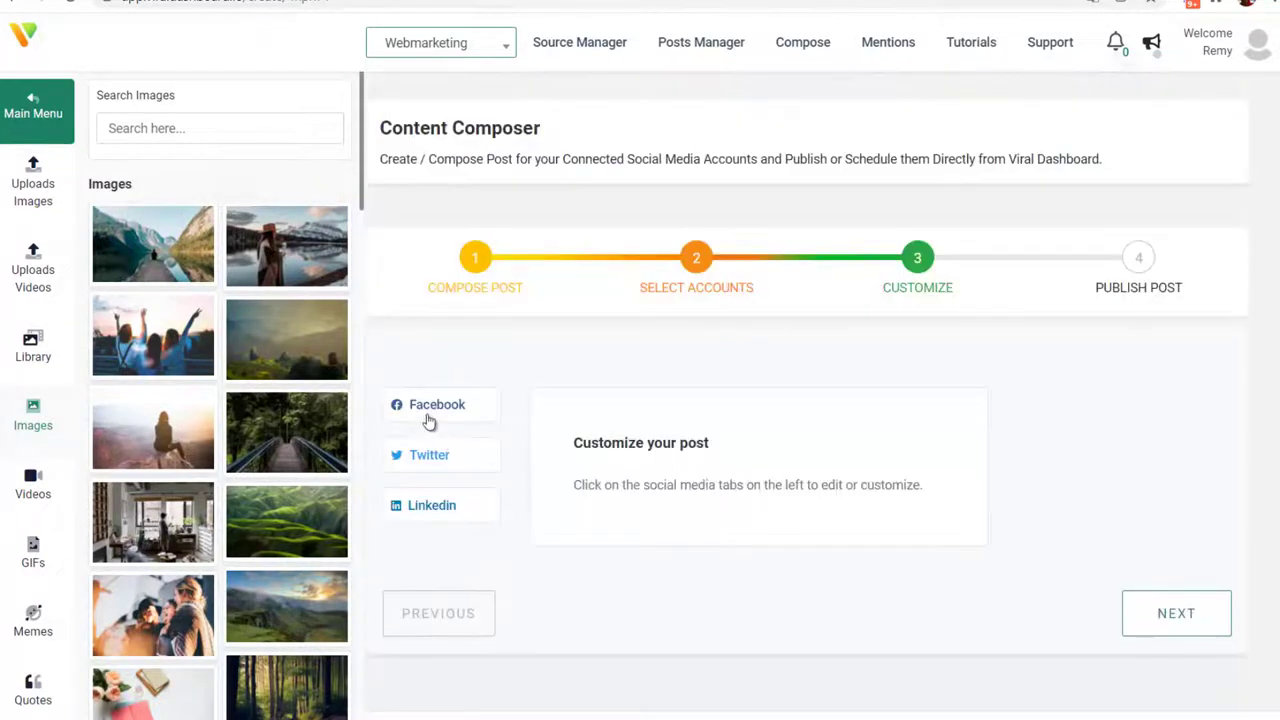
left_click(430, 405)
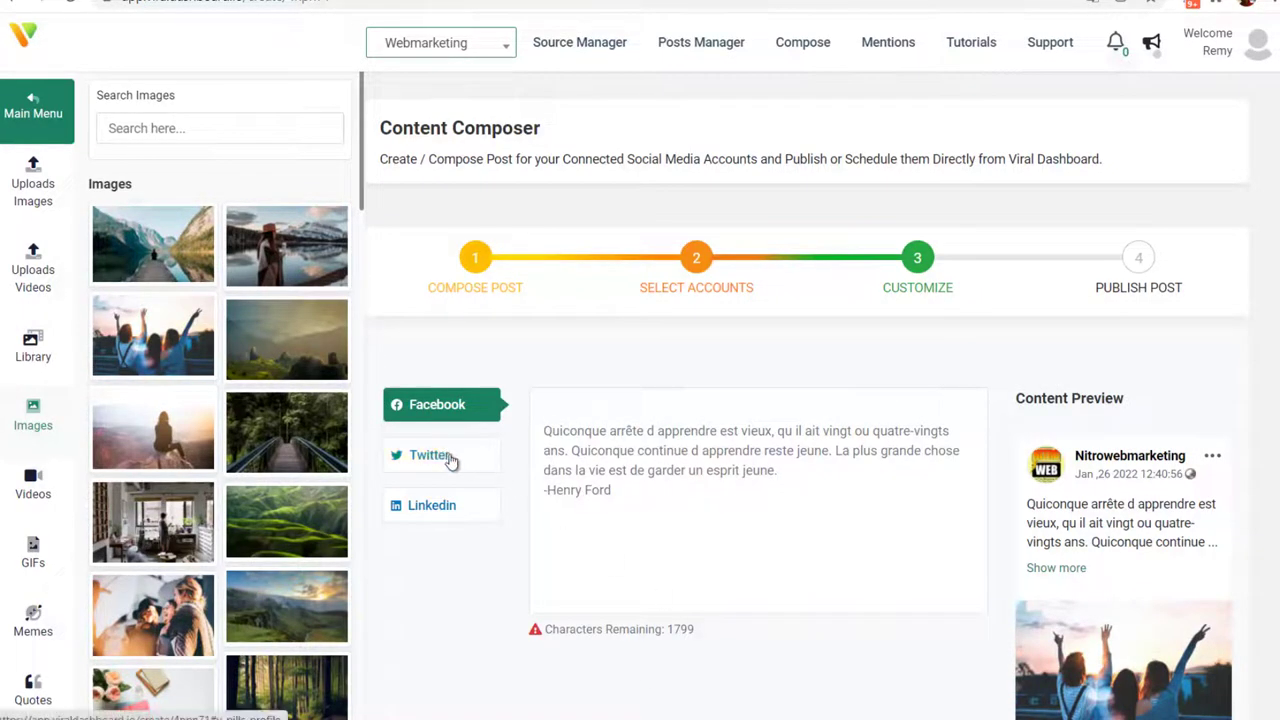
Check the remaining character allowance for the Facebook version of the post, then for the Twitter version
left_click_drag(712, 631, 546, 632)
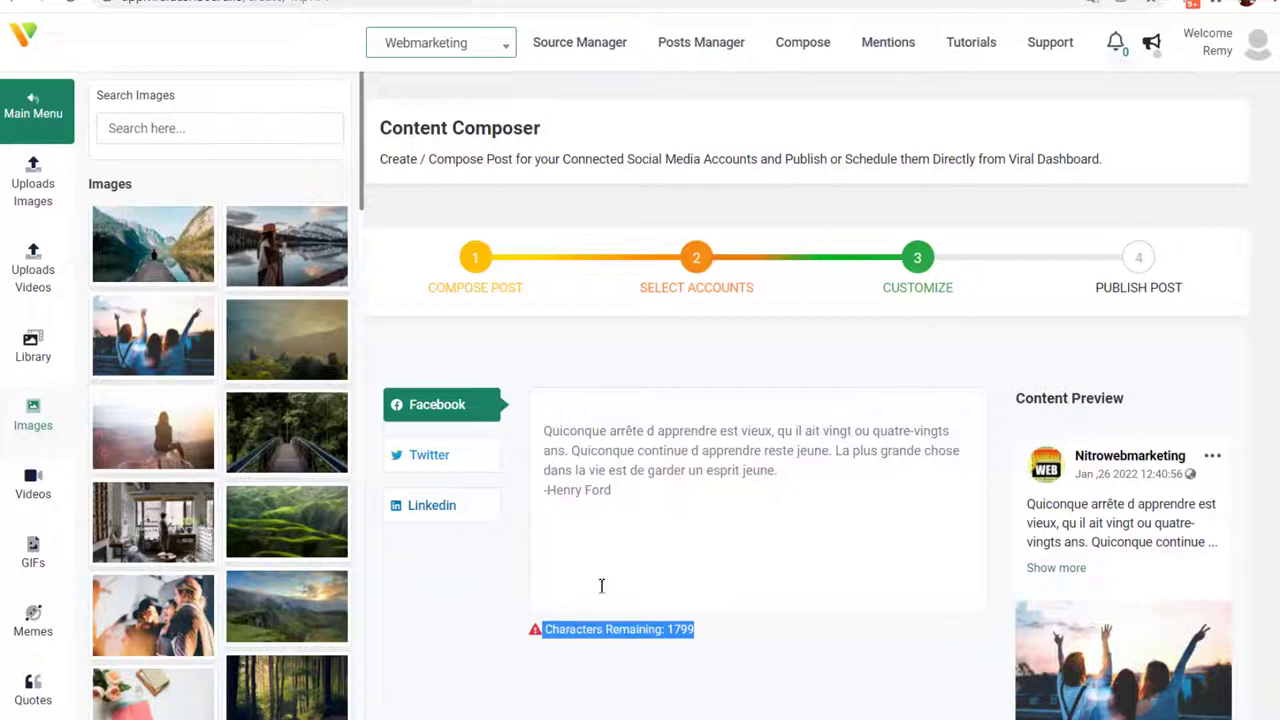
left_click(441, 454)
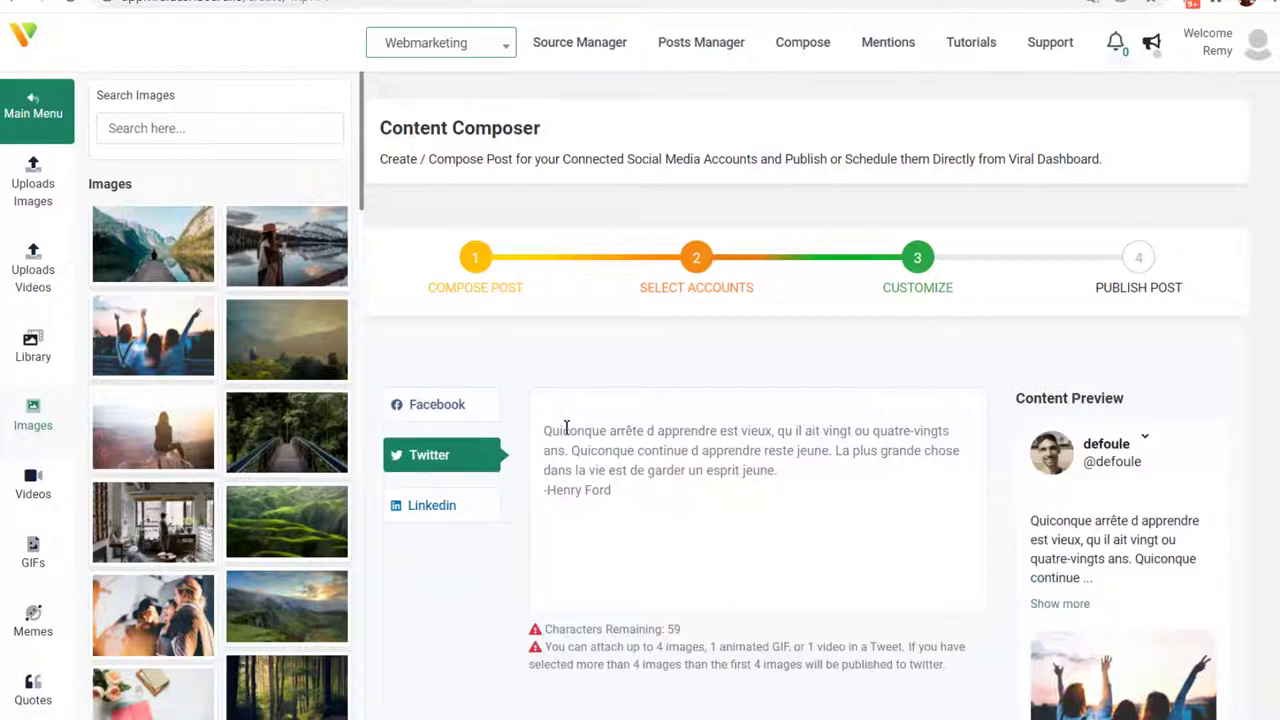
scroll(546, 580, "down", 1)
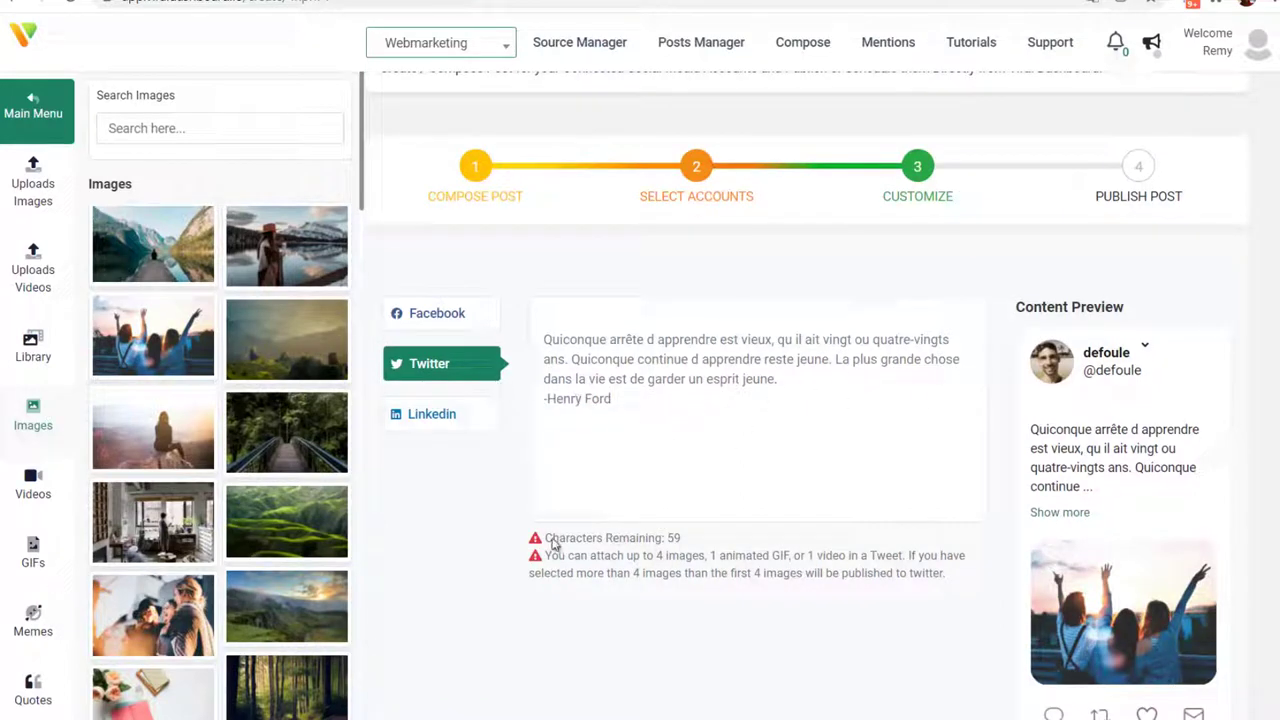
double_click(675, 539)
Duplicate the quote text on a new line above the author's name in the Twitter version
left_click_drag(782, 381, 538, 342)
key("ctrl+c")
left_click(817, 393)
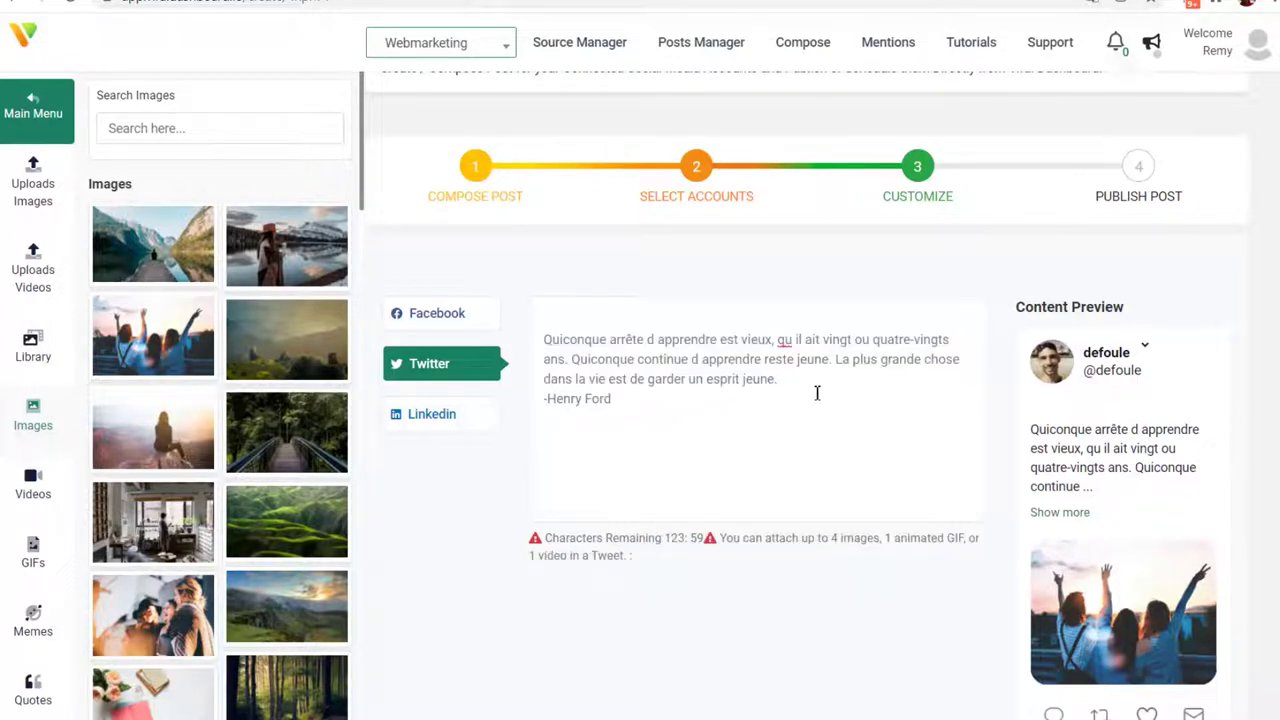
key("Return")
key("ctrl+v")
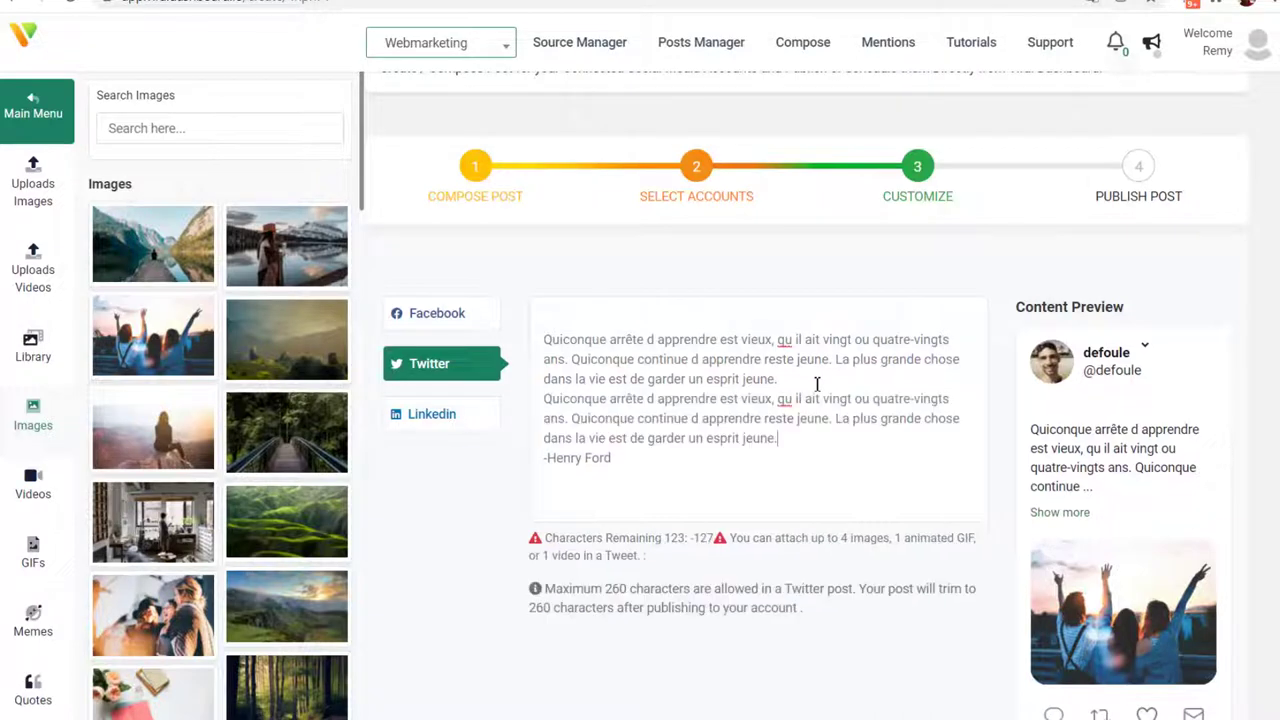
Review the Twitter length notice, then delete the duplicated quote and the empty line it leaves
left_click_drag(544, 589, 713, 592)
left_click_drag(776, 449, 538, 401)
key("BackSpace")
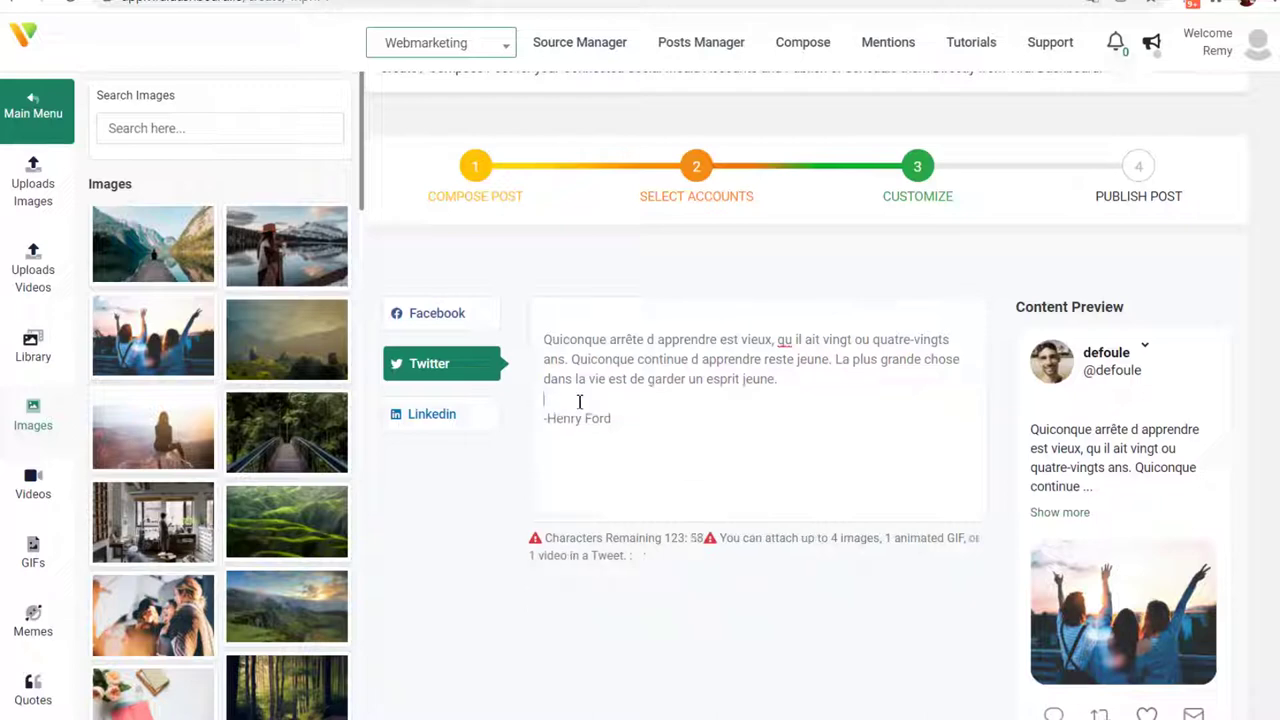
key("BackSpace")
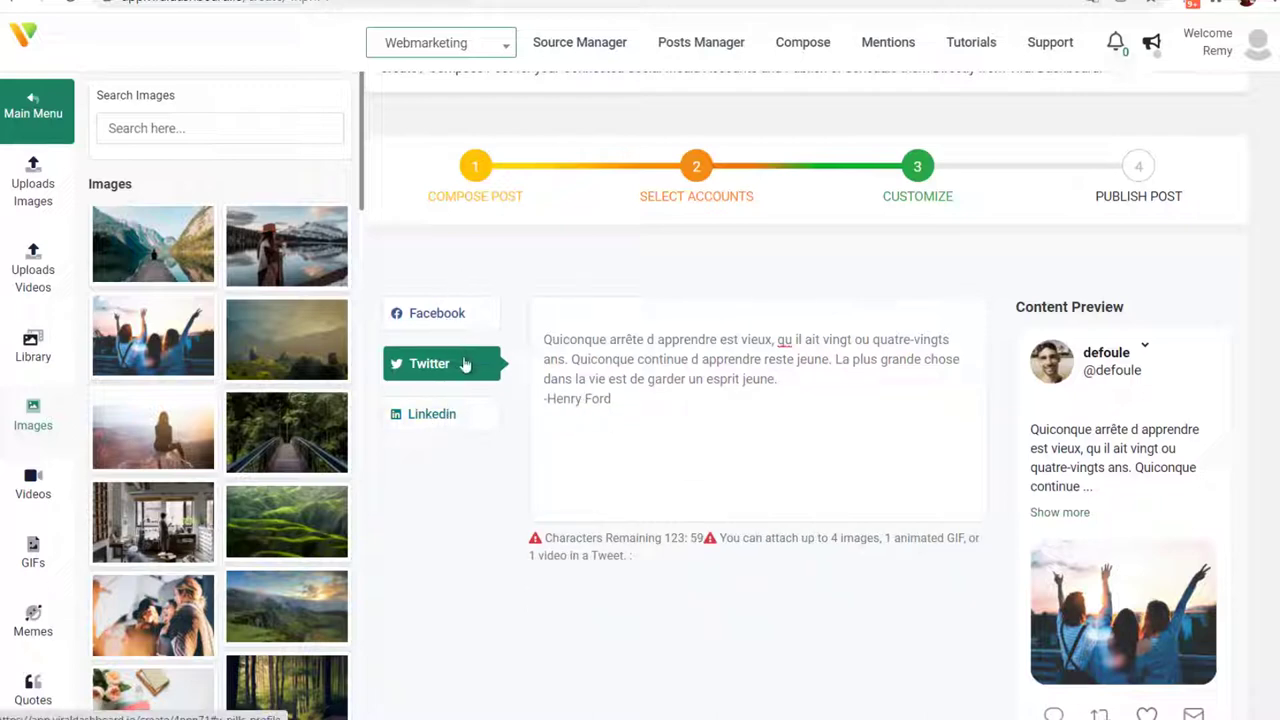
Continue to the publishing stage and open the post scheduling calendar
scroll(924, 363, "down", 2)
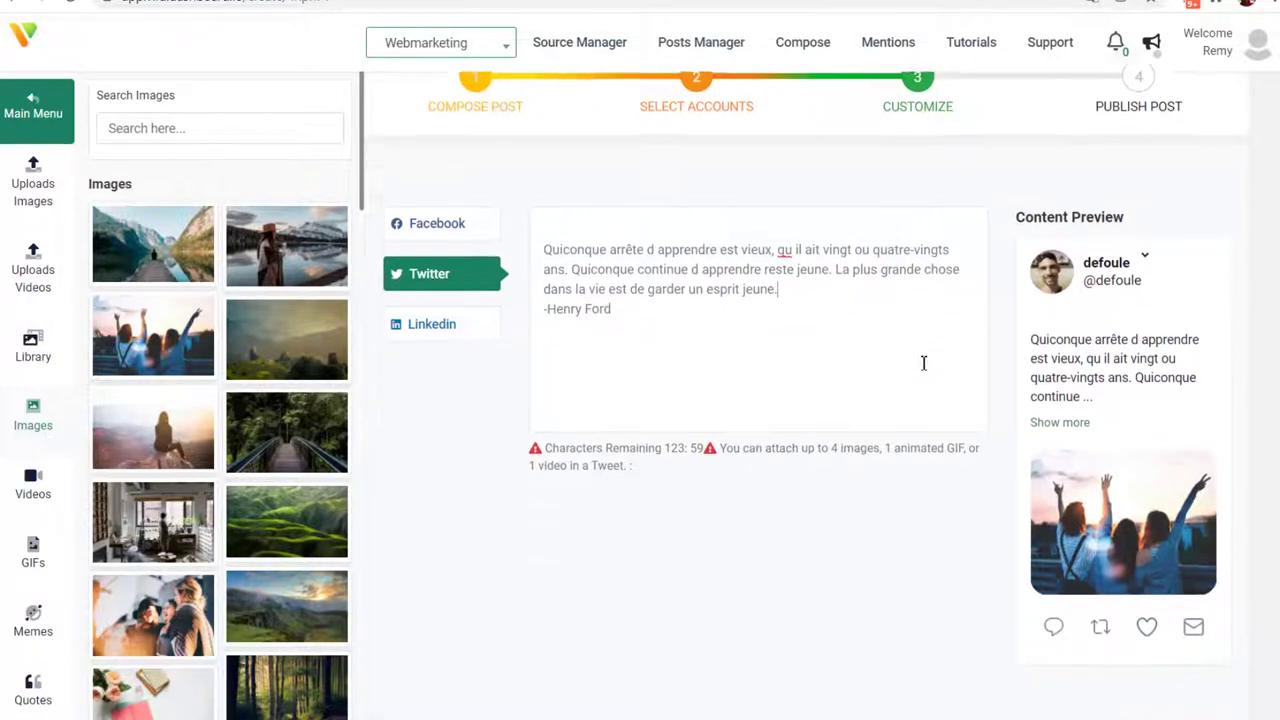
left_click(1183, 669)
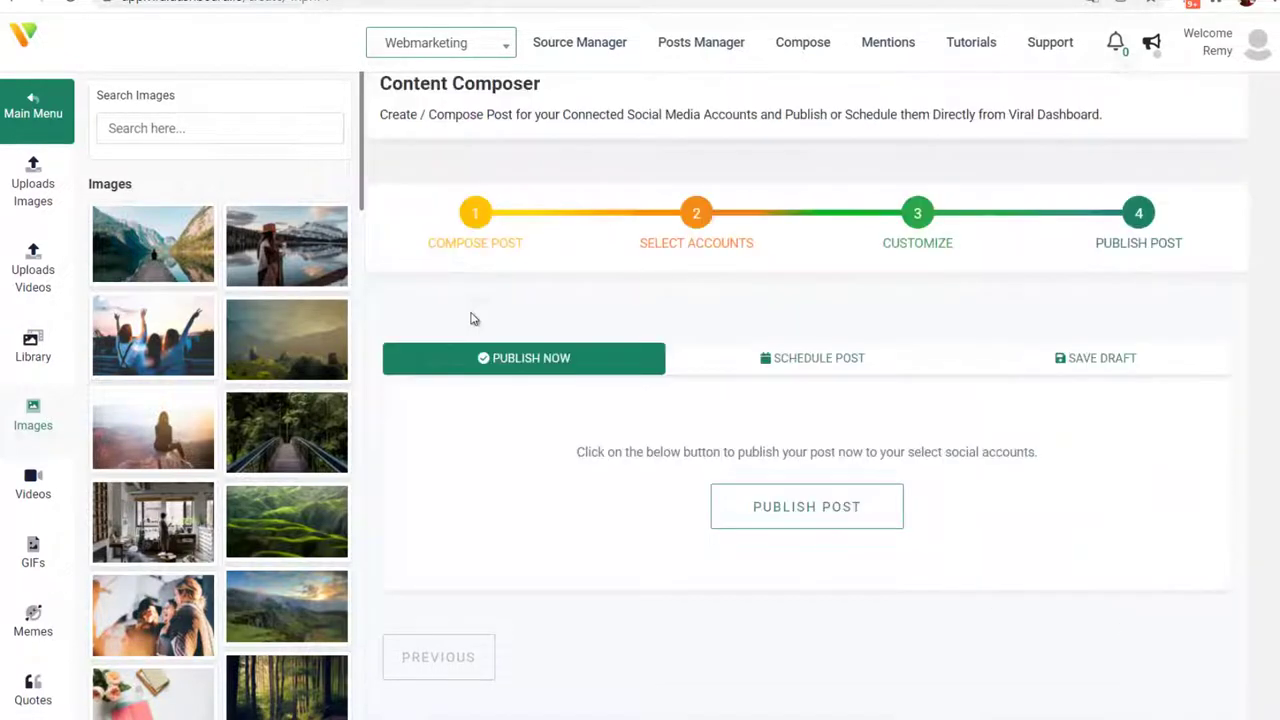
left_click(810, 357)
scroll(667, 396, "down", 2)
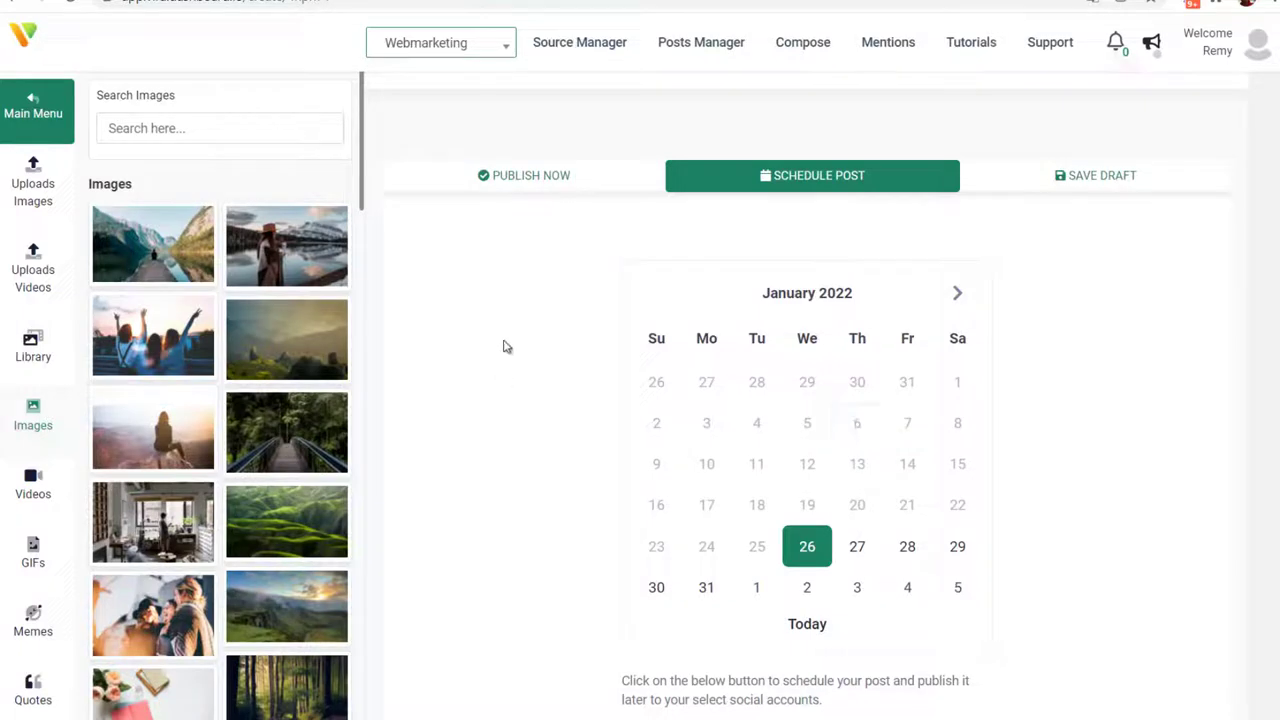
scroll(1085, 340, "up", 1)
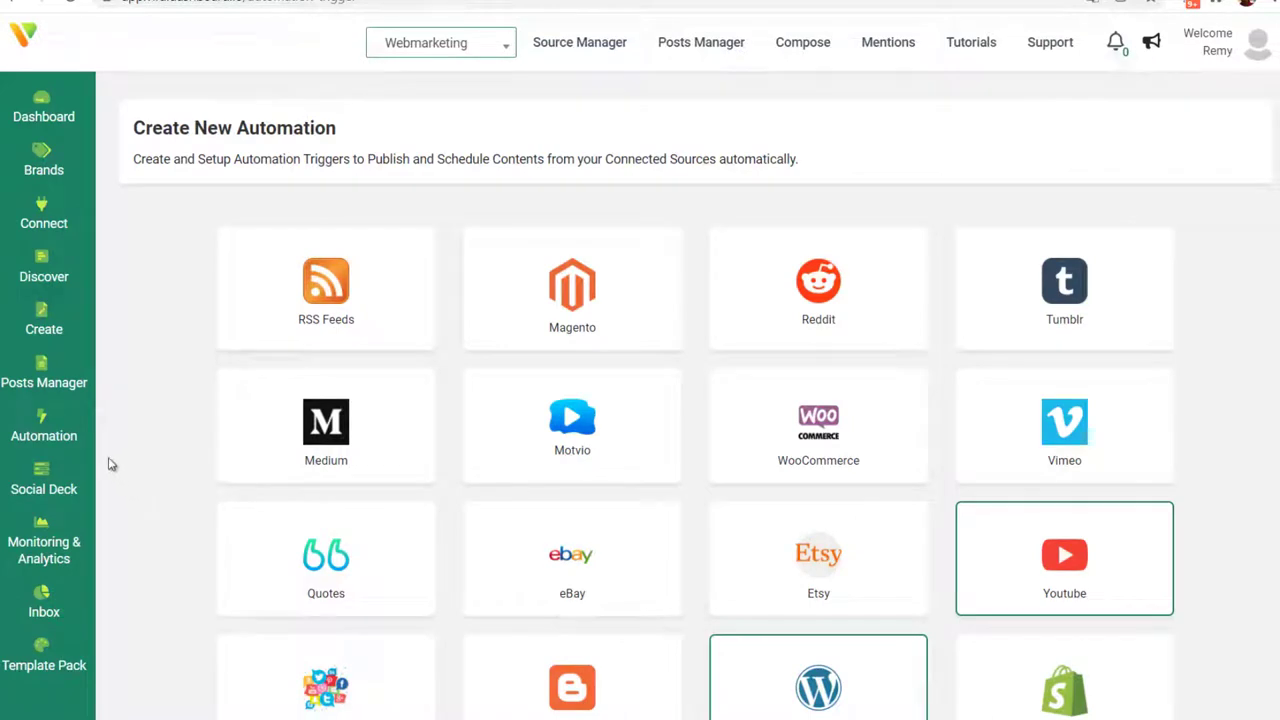
Open the automation page and examine the available content sources, the popular trigger search and the mapping triggers
left_click(44, 436)
scroll(686, 197, "down", 1)
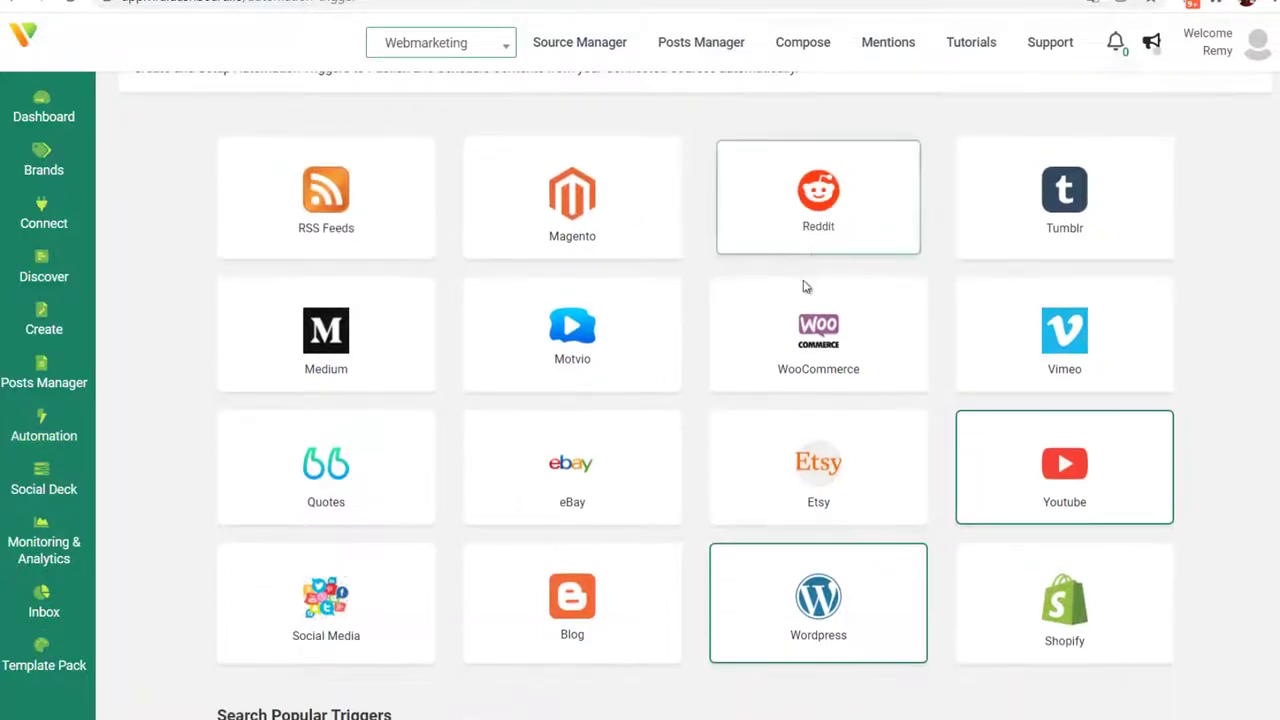
scroll(710, 310, "down", 2)
scroll(617, 339, "down", 2)
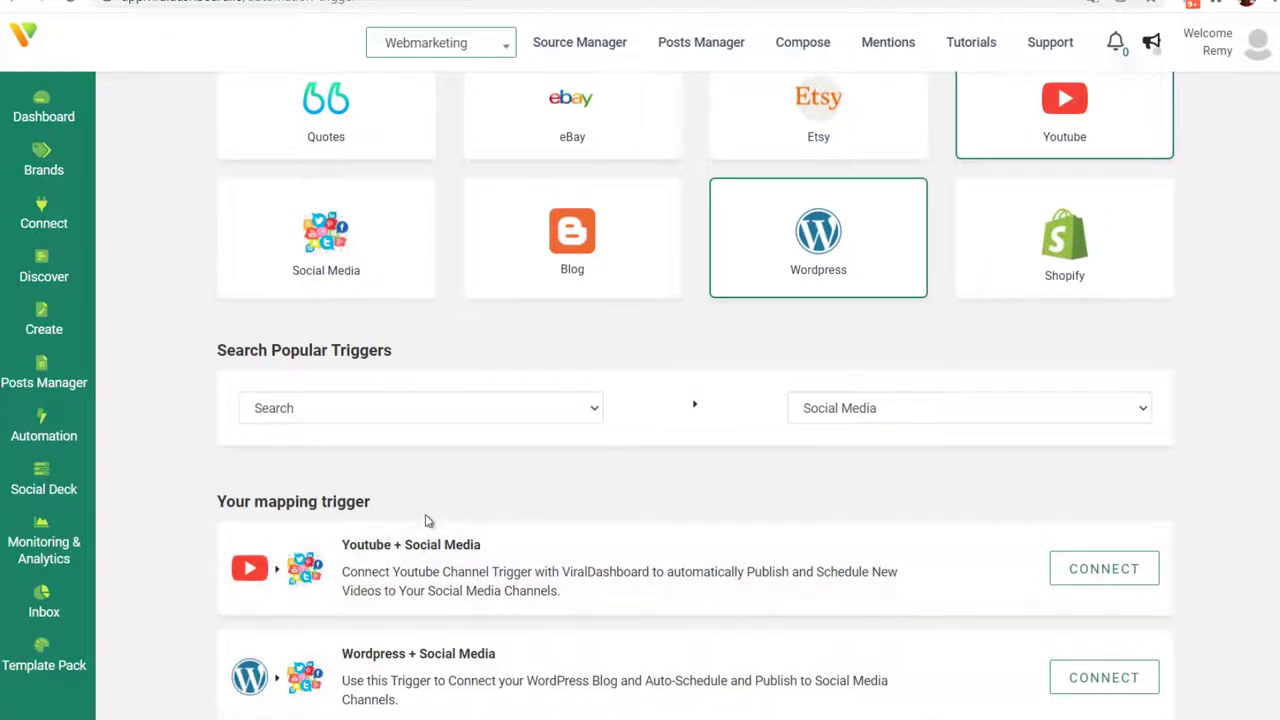
scroll(427, 520, "up", 5)
scroll(1089, 334, "down", 3)
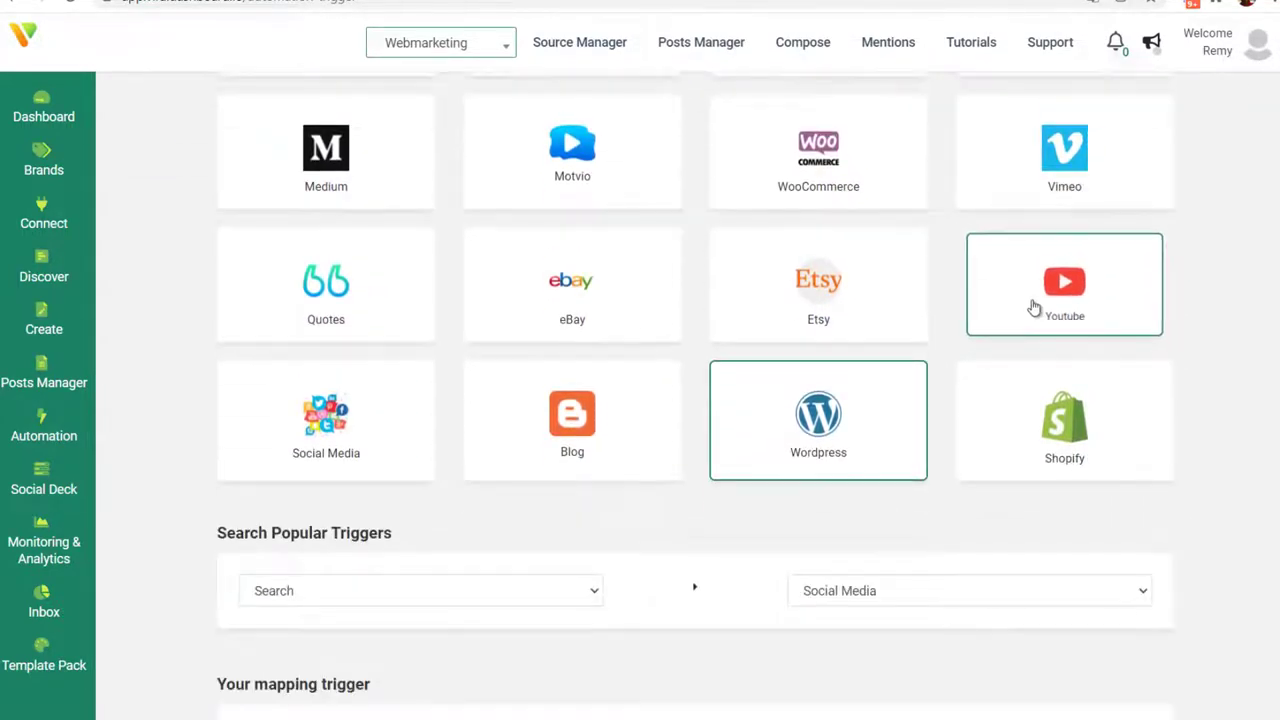
scroll(537, 486, "down", 2)
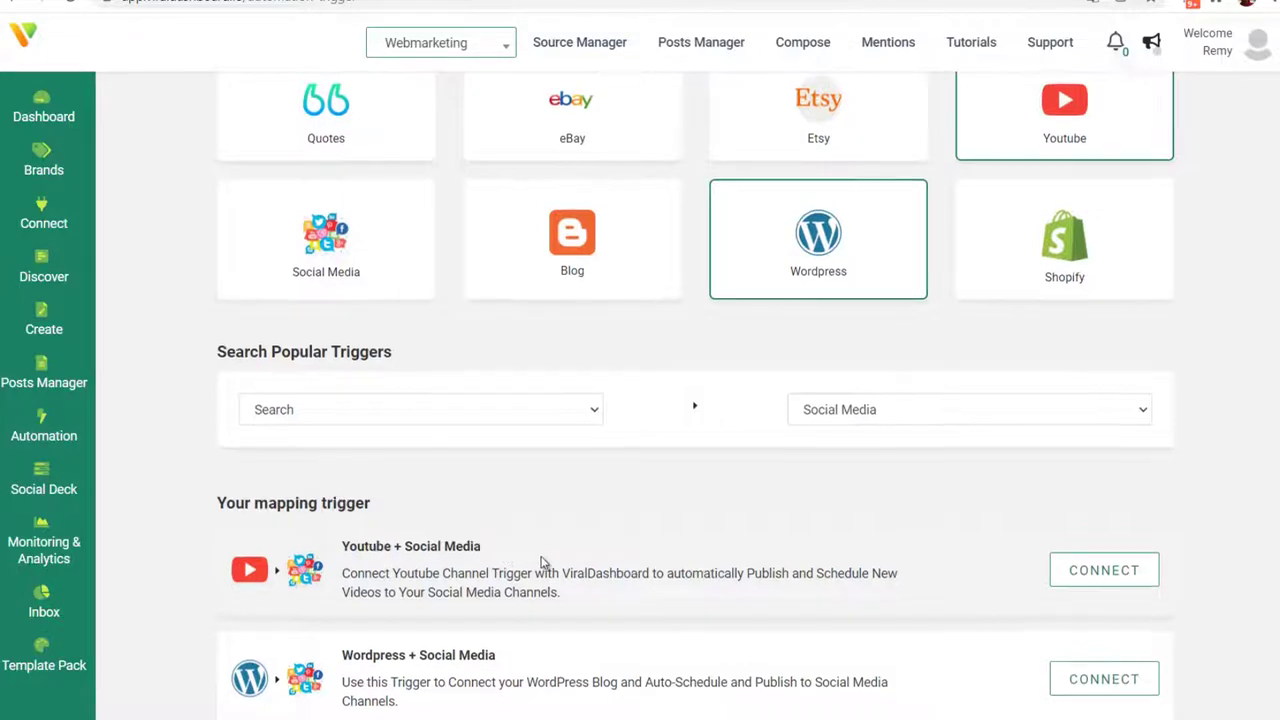
scroll(550, 570, "up", 3)
scroll(608, 519, "up", 2)
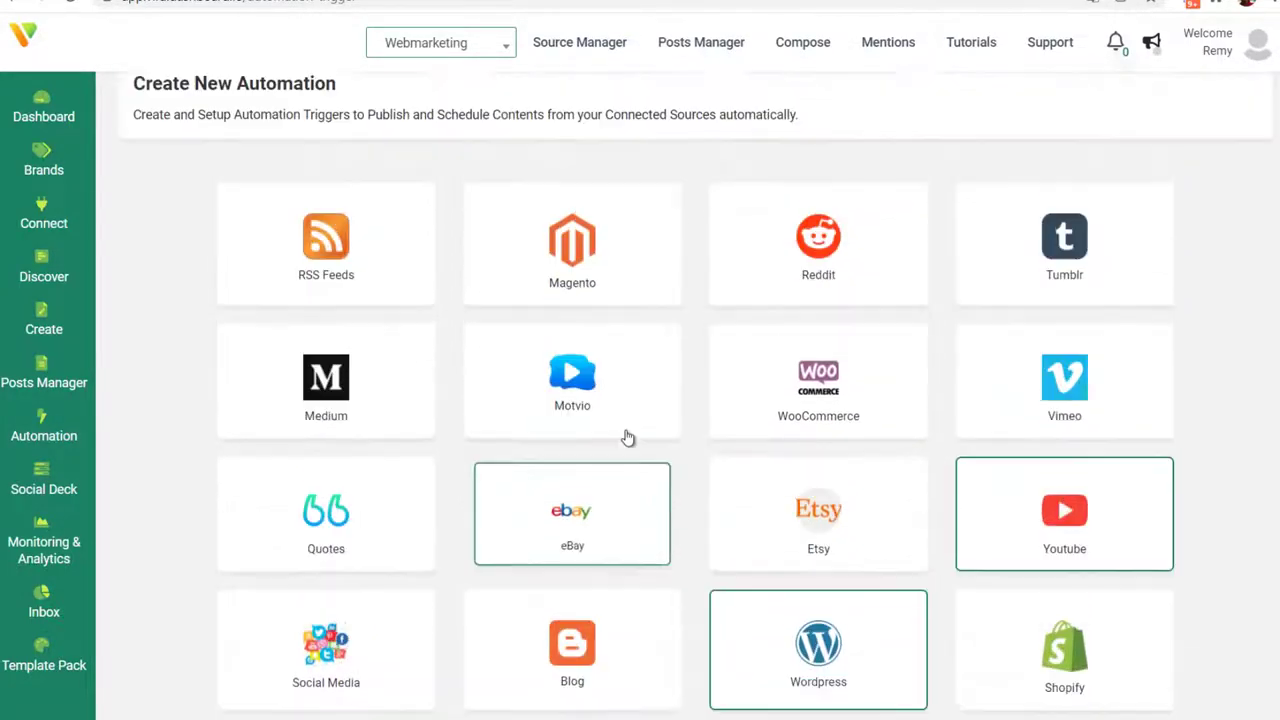
scroll(606, 263, "down", 1)
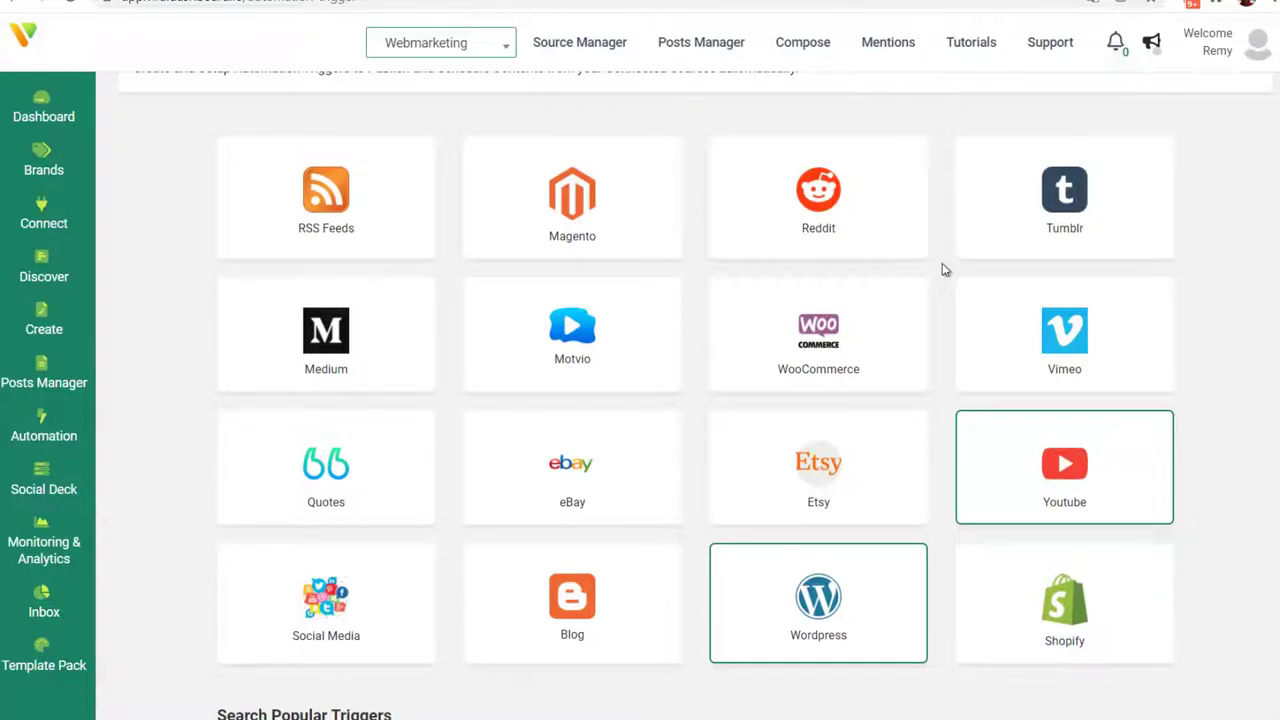
scroll(945, 270, "down", 2)
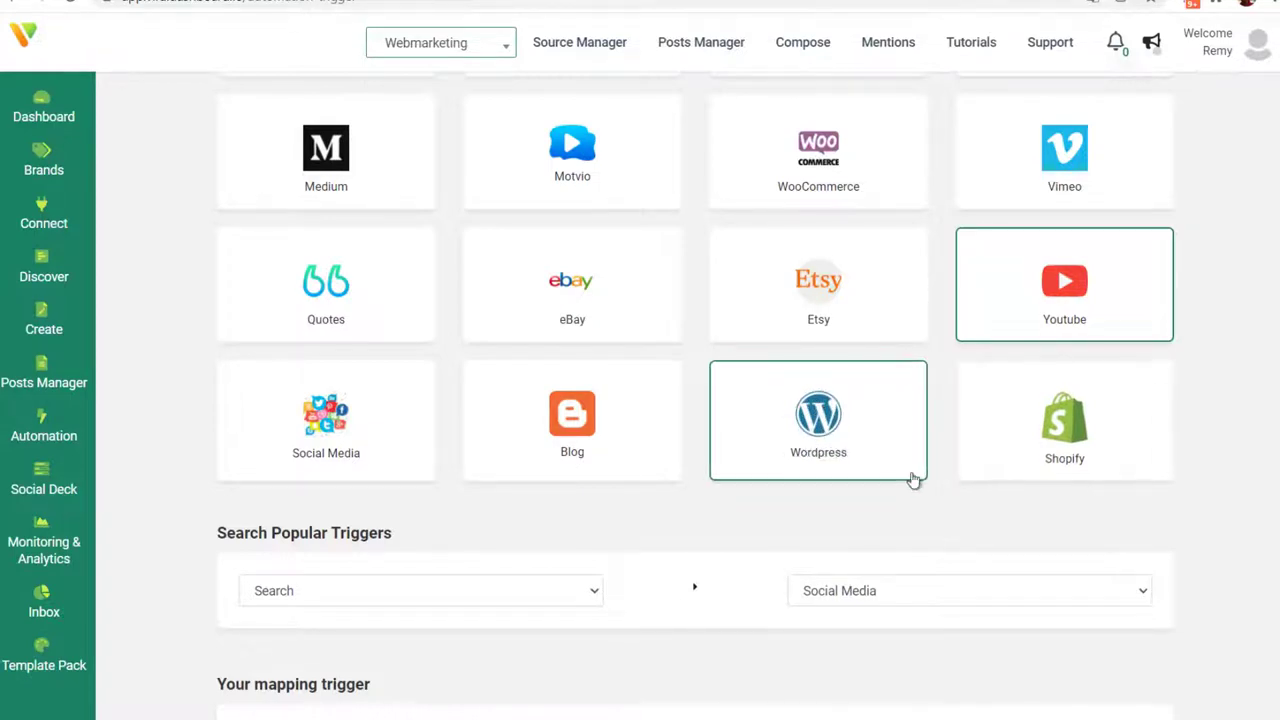
scroll(900, 500, "down", 3)
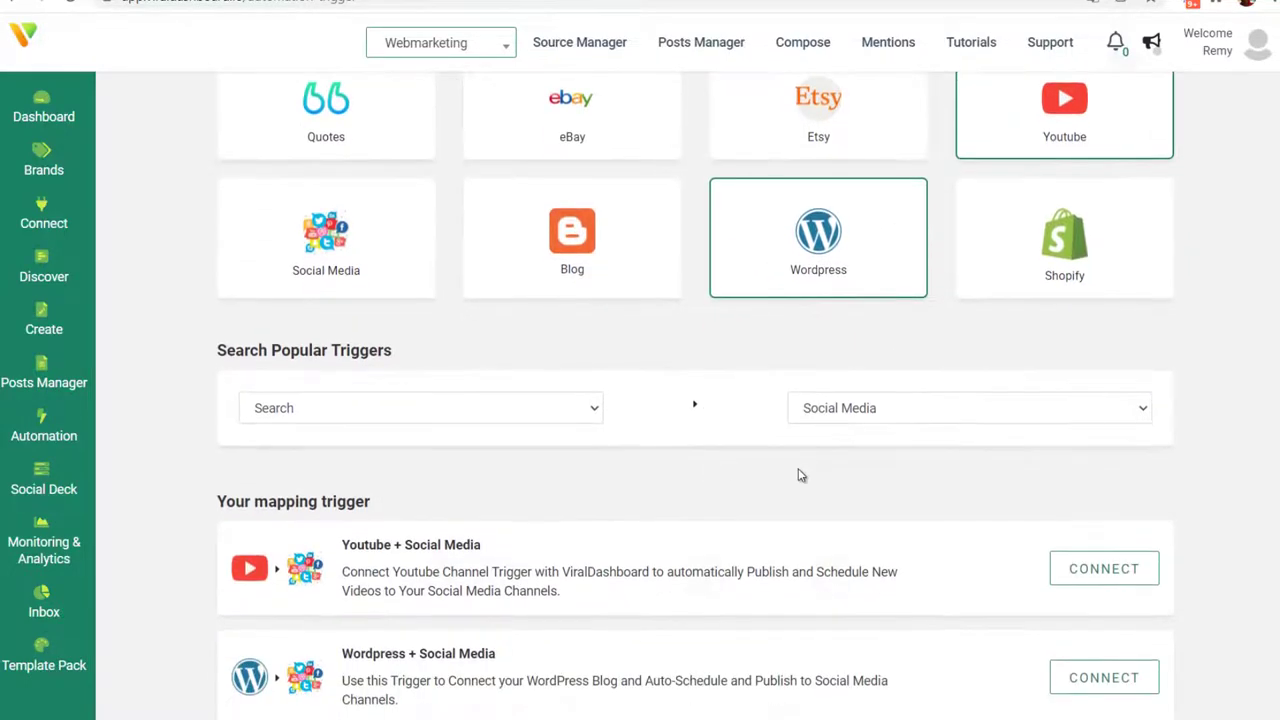
scroll(766, 508, "up", 3)
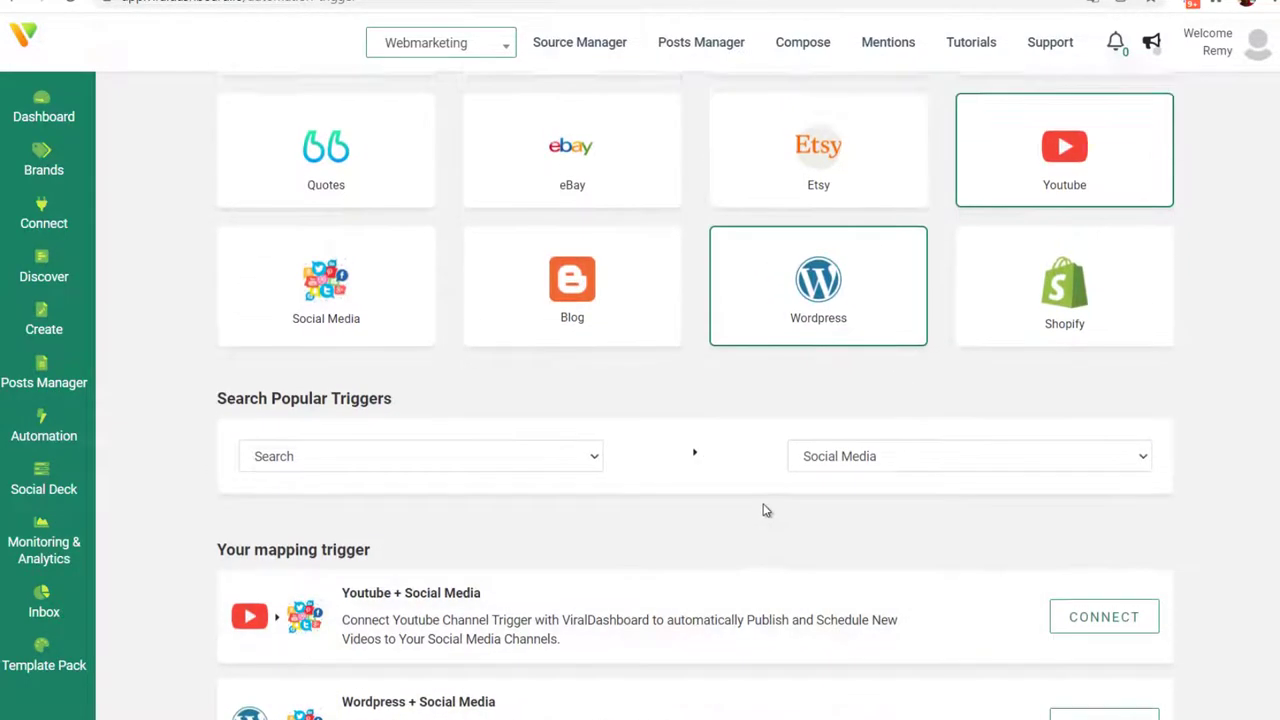
scroll(548, 490, "up", 2)
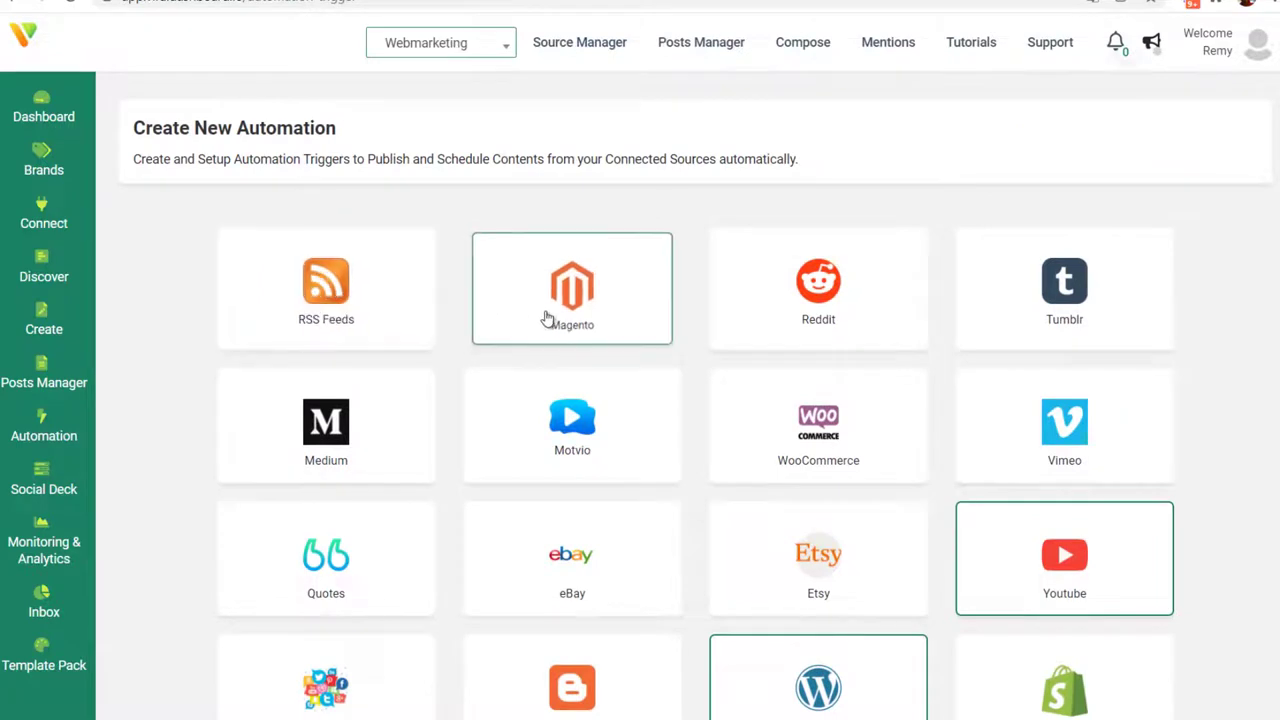
scroll(1114, 460, "down", 2)
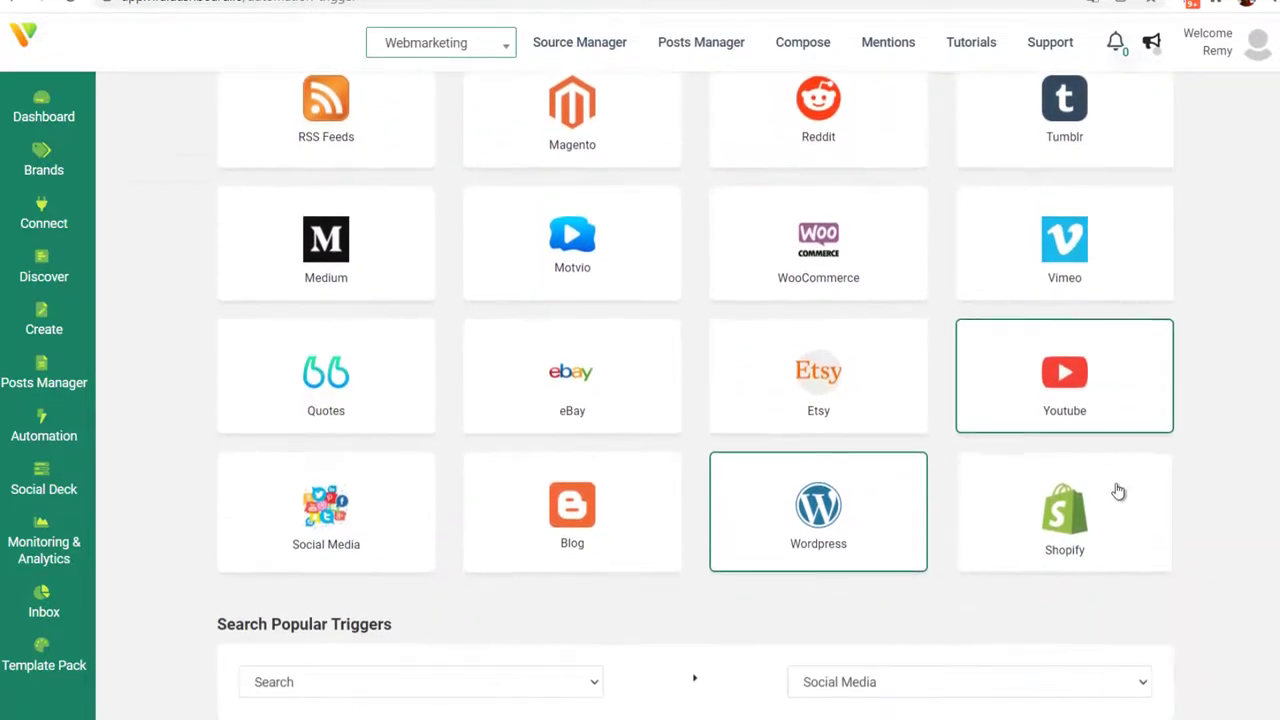
scroll(1114, 517, "down", 1)
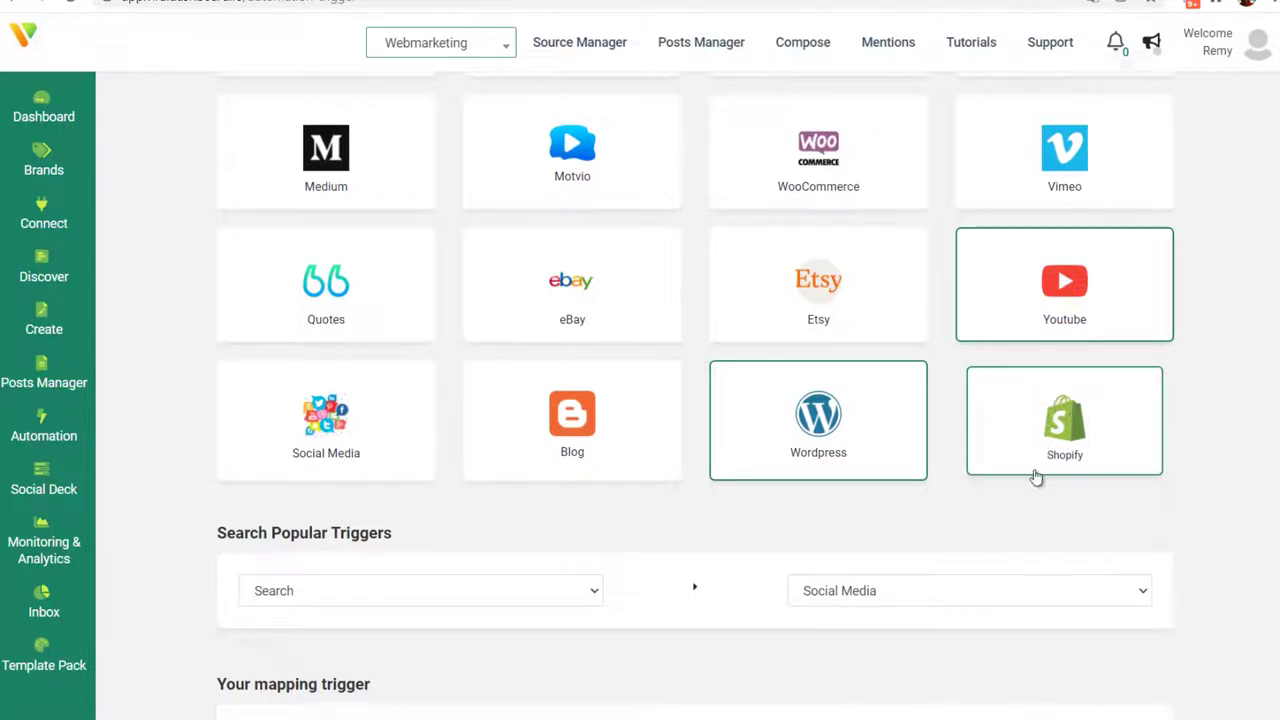
scroll(1025, 408, "down", 1)
scroll(894, 289, "down", 1)
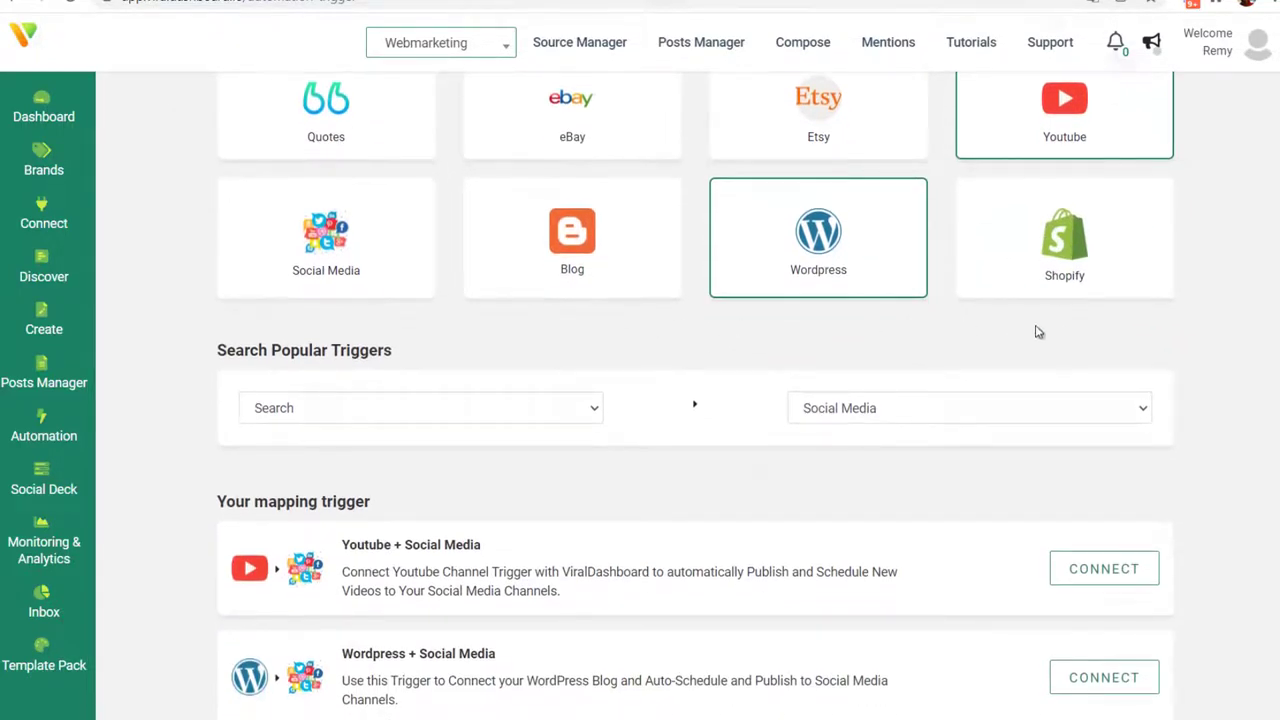
scroll(1037, 340, "up", 4)
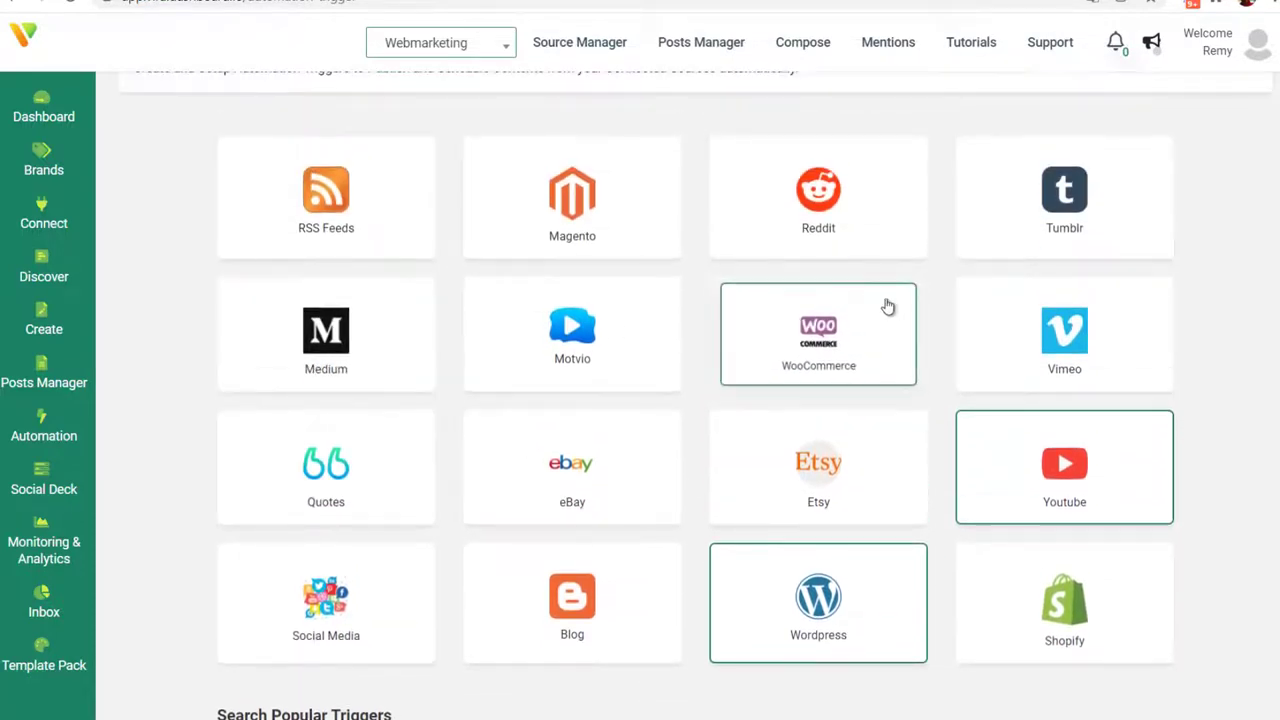